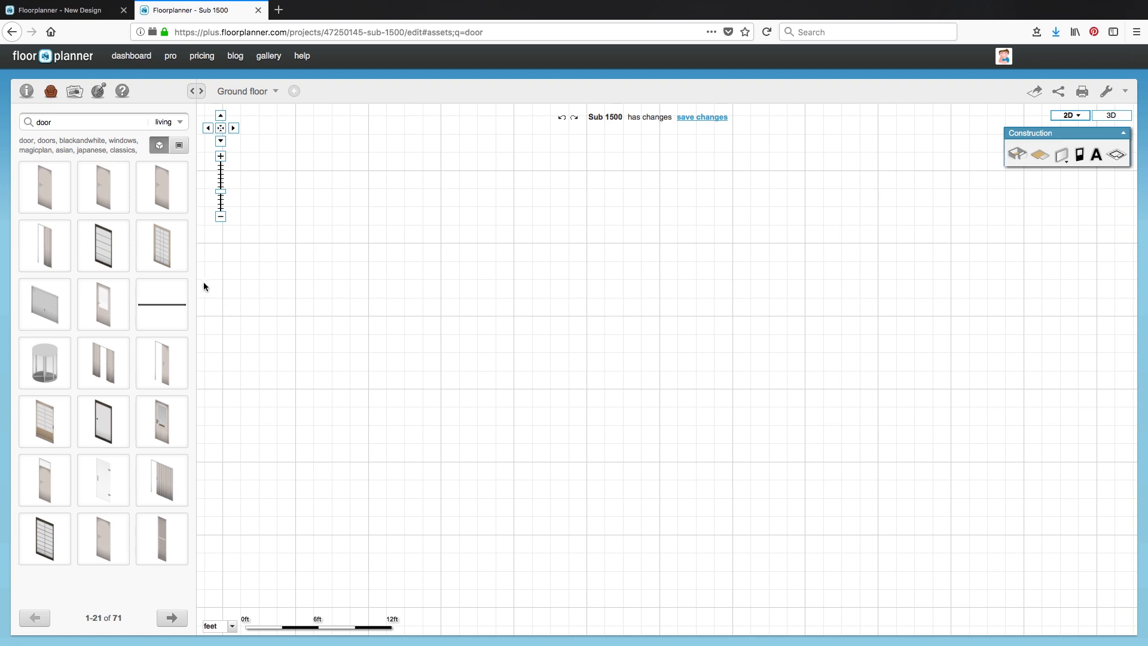
- Clear the object search and browse the structural category of the library
{"action": "left_click", "coordinate": [105, 118]}
{"action": "key", "text": "Delete"}
{"action": "key", "text": "Delete"}
{"action": "key", "text": "Delete"}
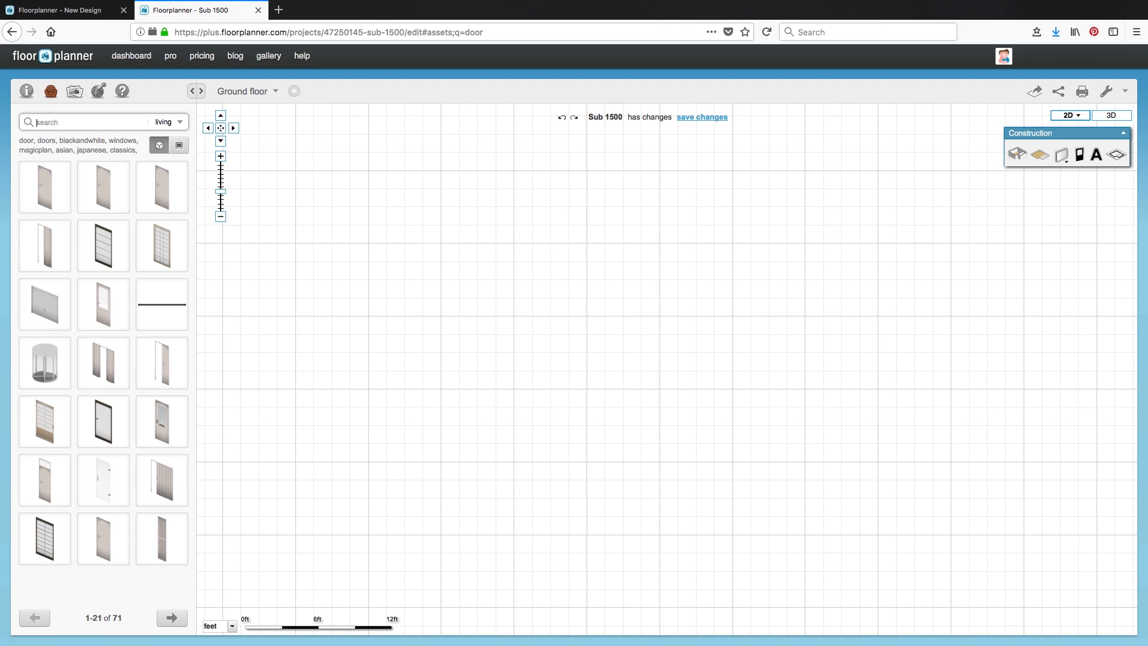
{"action": "left_click", "coordinate": [180, 123]}
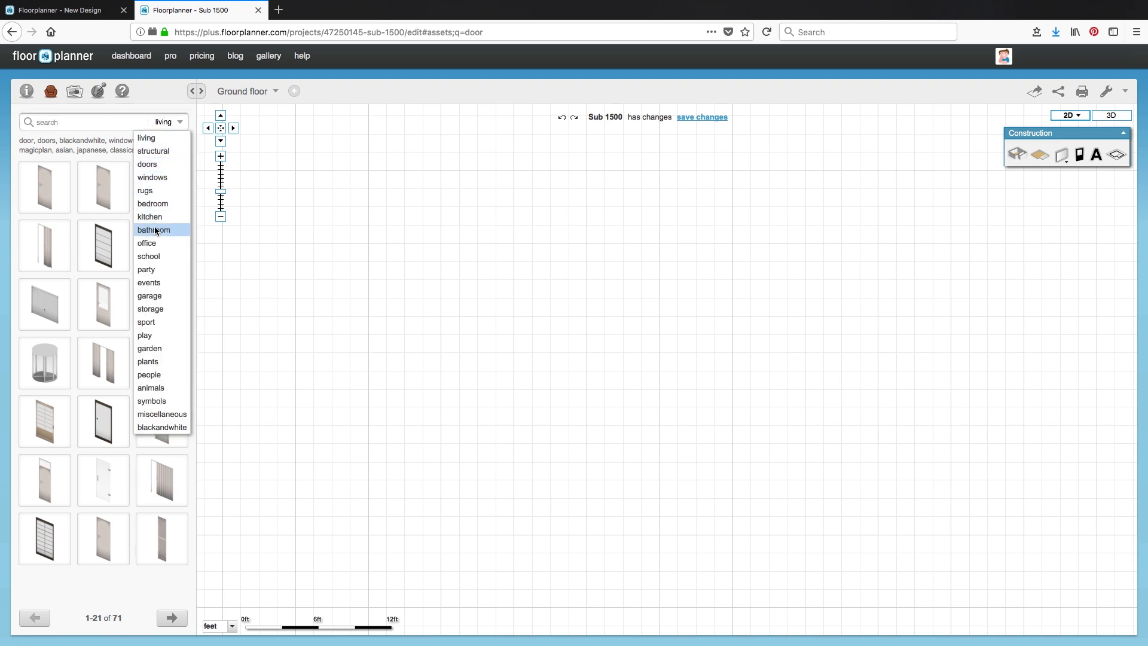
{"action": "left_click", "coordinate": [160, 150]}
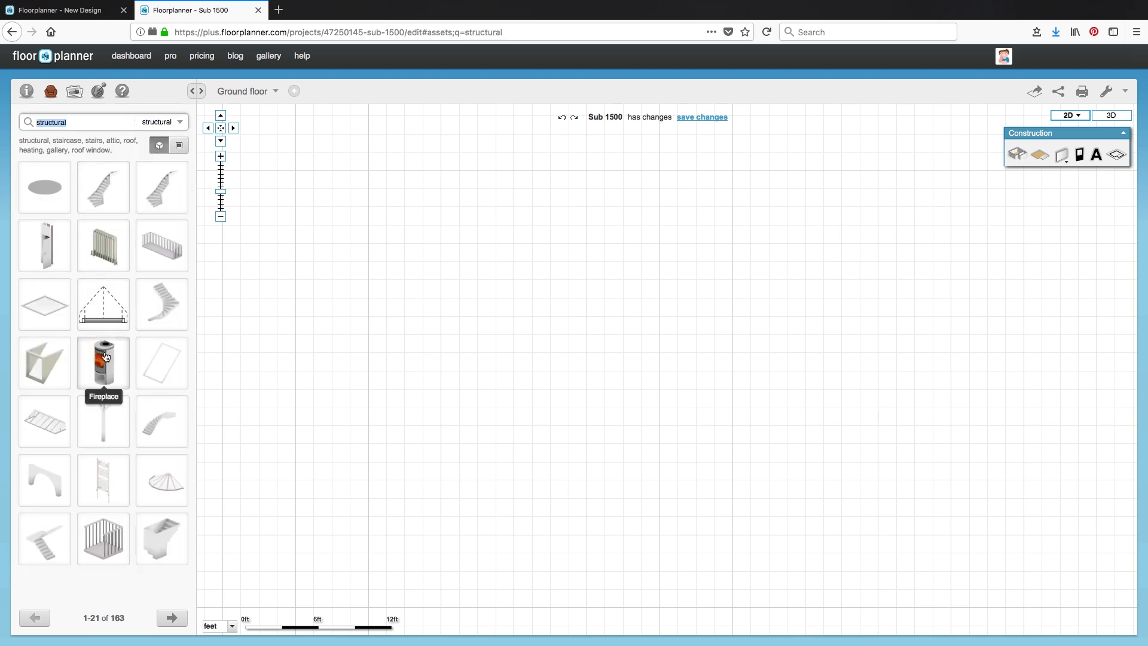
- Switch the object library to the bedroom category and page through to its last set of items
{"action": "left_click", "coordinate": [183, 123]}
{"action": "left_click", "coordinate": [180, 123]}
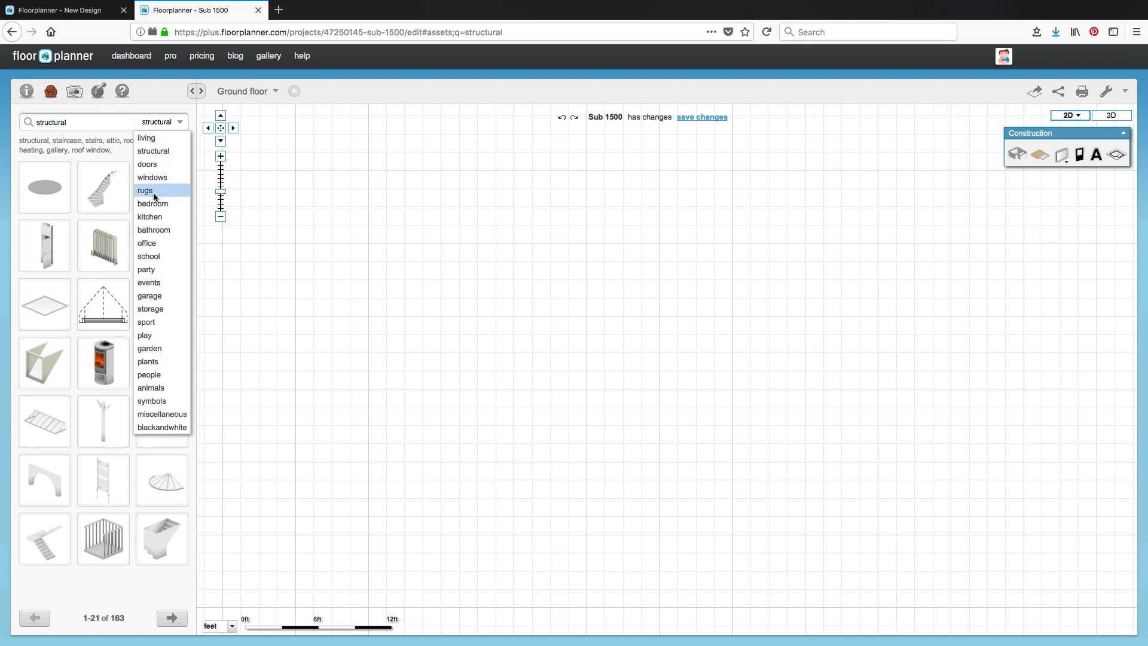
{"action": "left_click", "coordinate": [157, 202]}
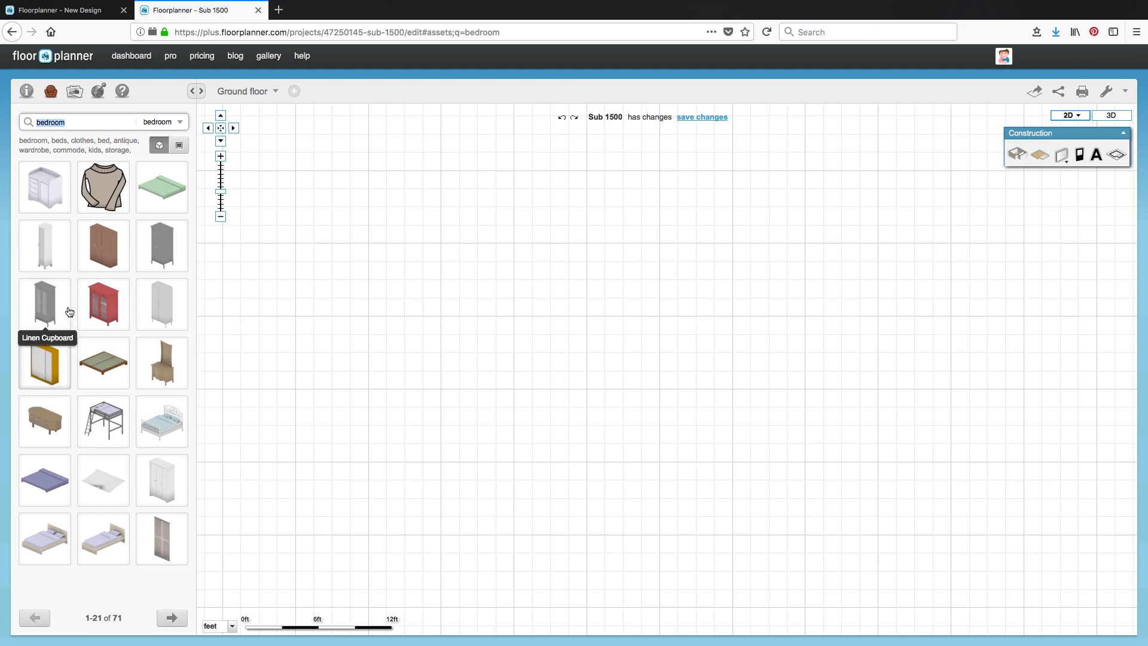
{"action": "left_click", "coordinate": [102, 612]}
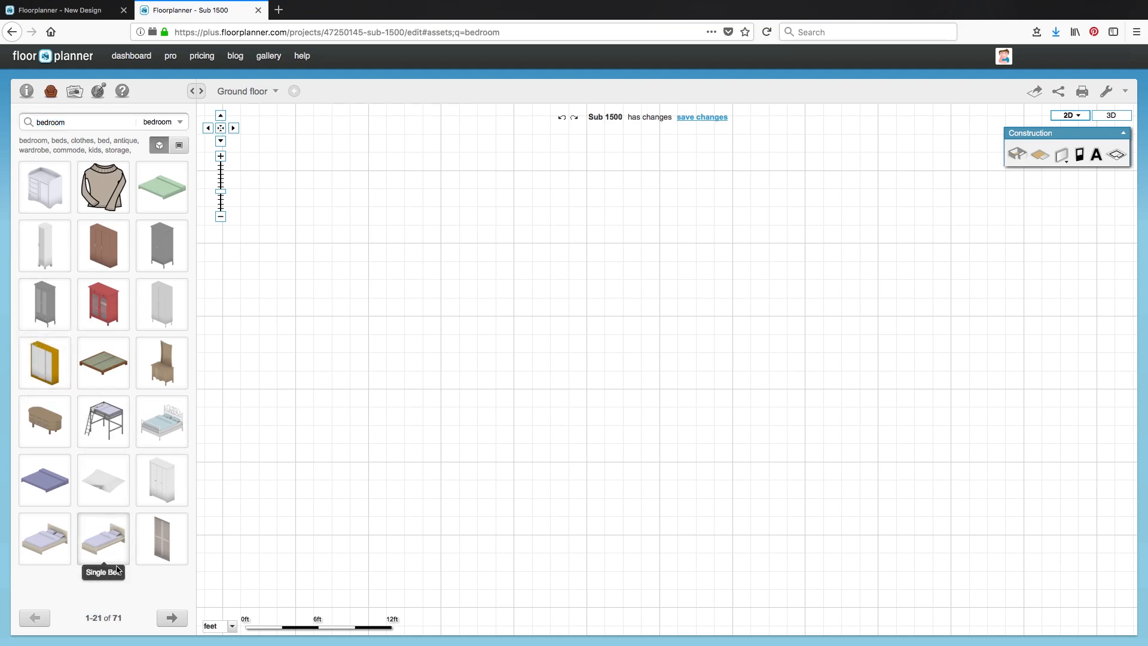
{"action": "left_click", "coordinate": [172, 618]}
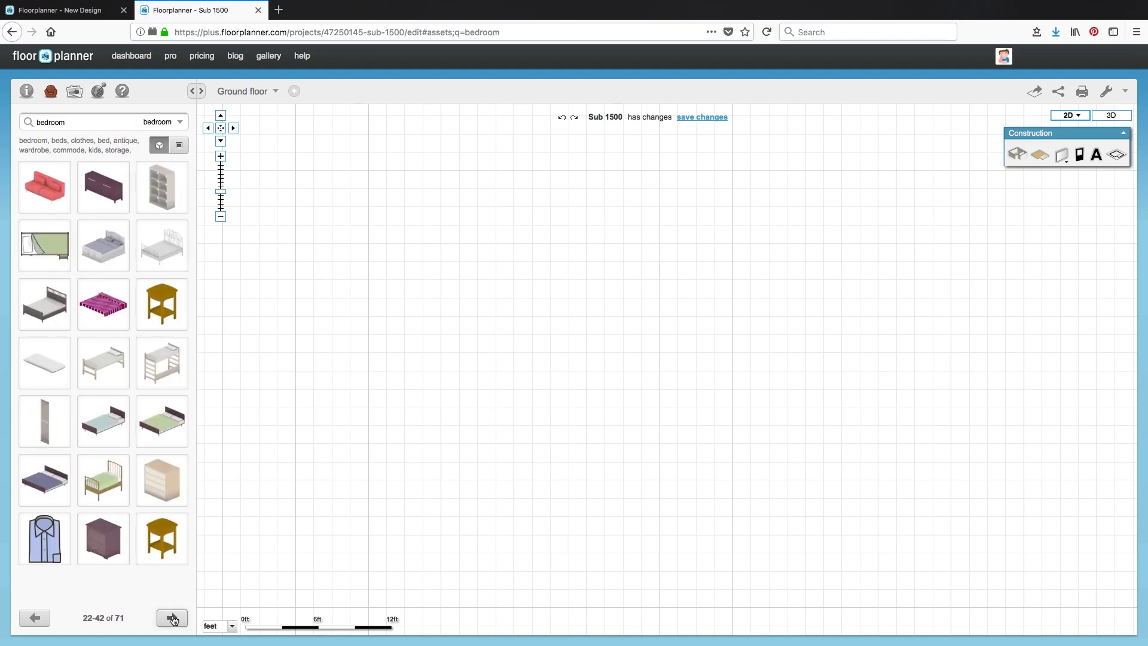
{"action": "left_click", "coordinate": [172, 618]}
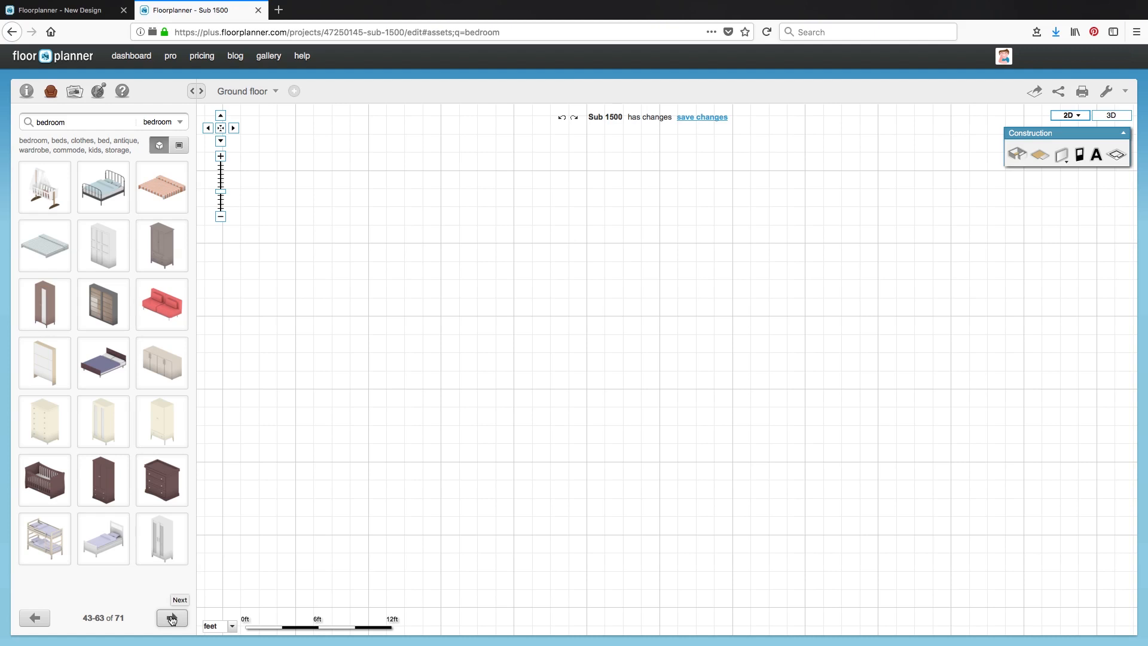
{"action": "left_click", "coordinate": [173, 618]}
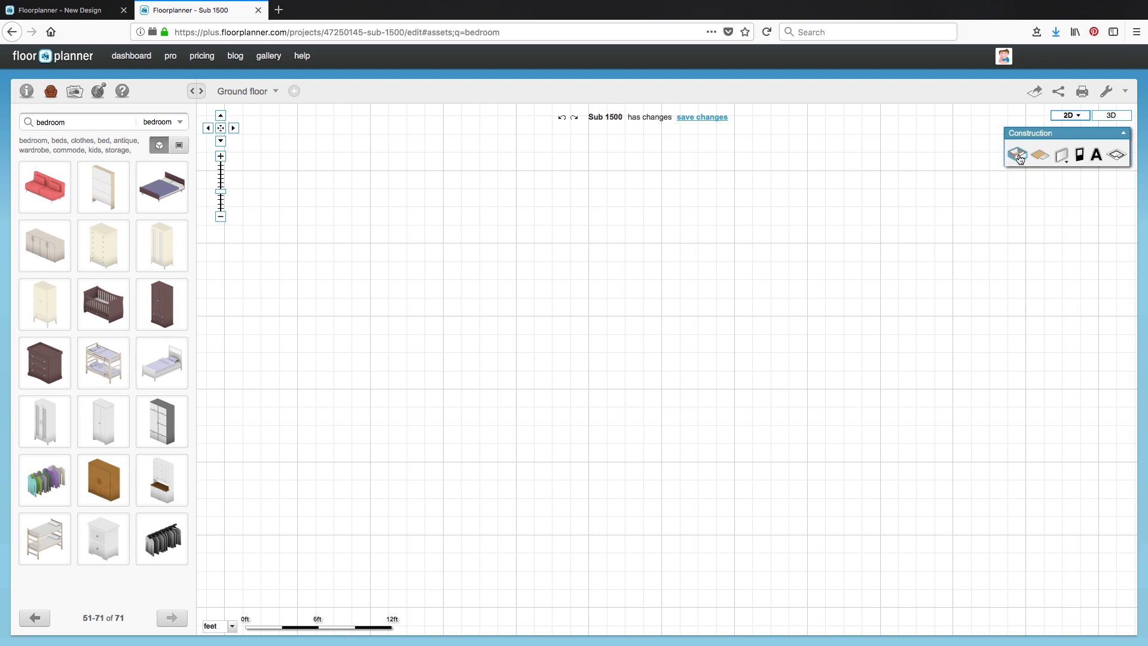
- Draw a large rectangular room about 30 ft wide and 48 ft long
{"action": "left_click", "coordinate": [221, 217]}
{"action": "left_click", "coordinate": [221, 217]}
{"action": "left_click", "coordinate": [221, 217]}
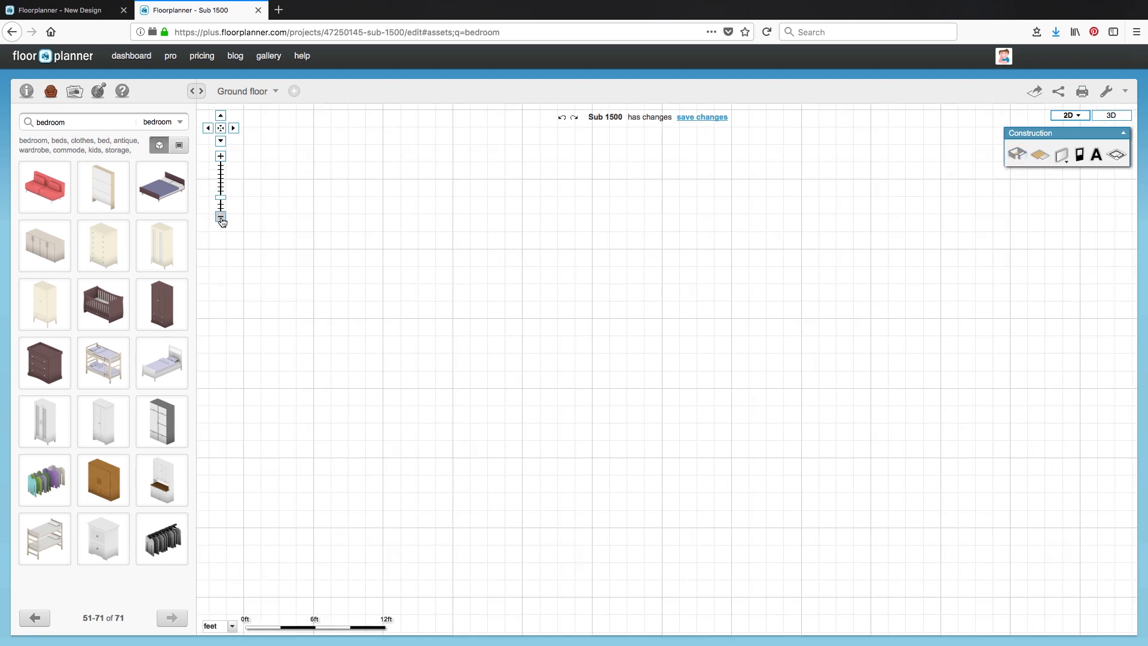
{"action": "left_click", "coordinate": [1016, 153]}
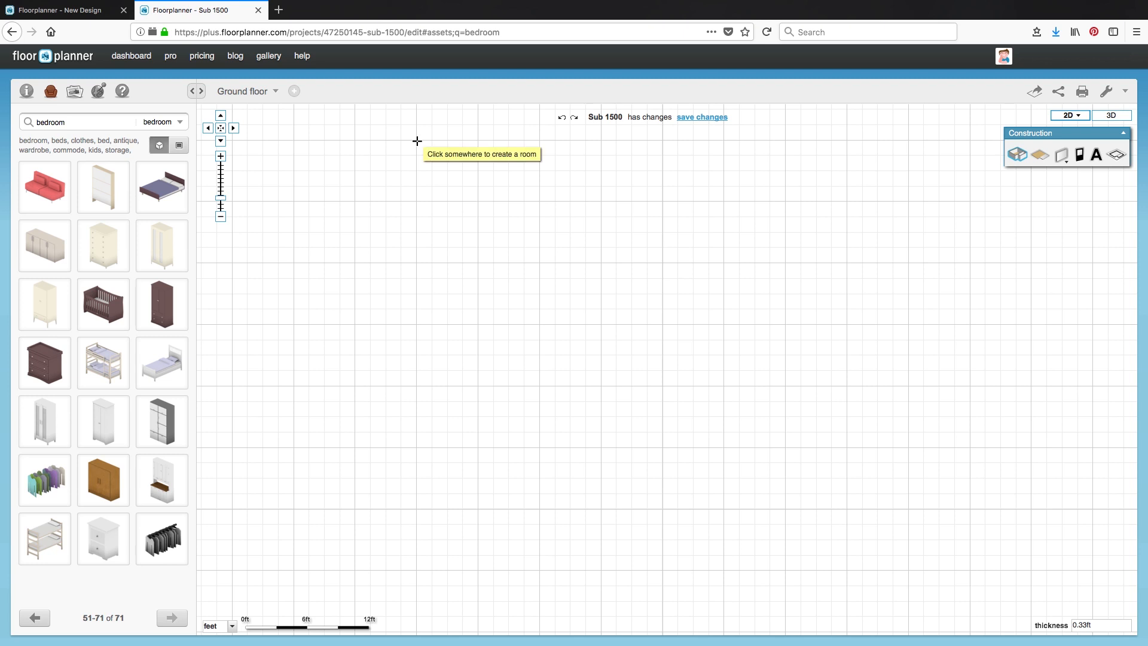
{"action": "left_click_drag", "start_coordinate": [416, 140], "coordinate": [722, 628]}
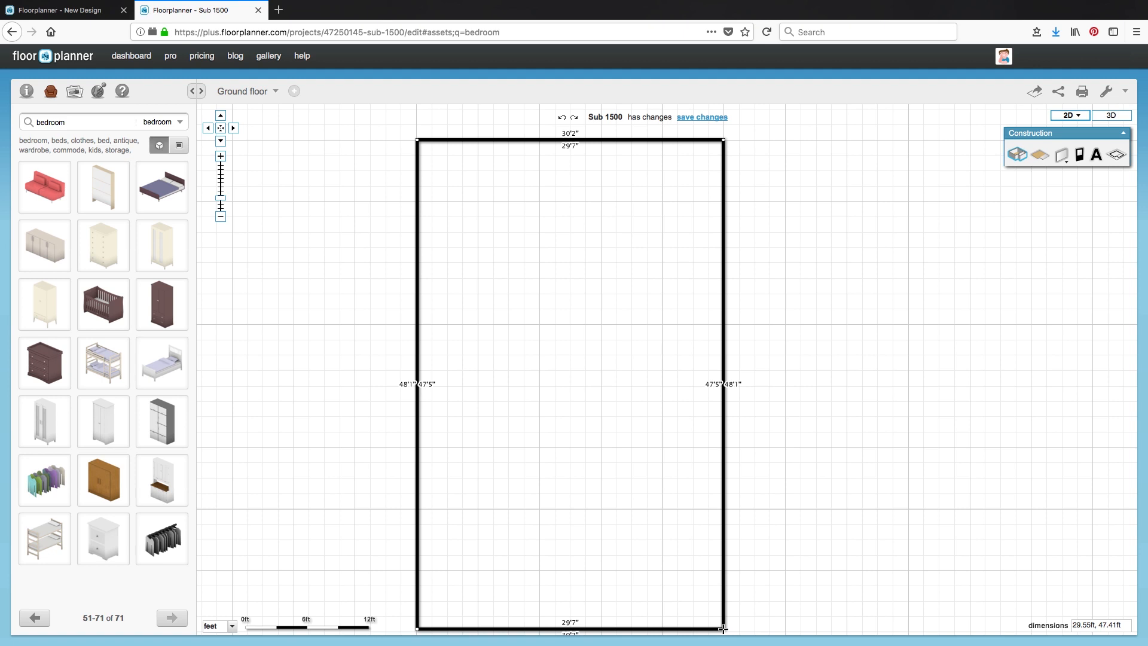
{"action": "left_click_drag", "start_coordinate": [722, 628], "coordinate": [722, 630]}
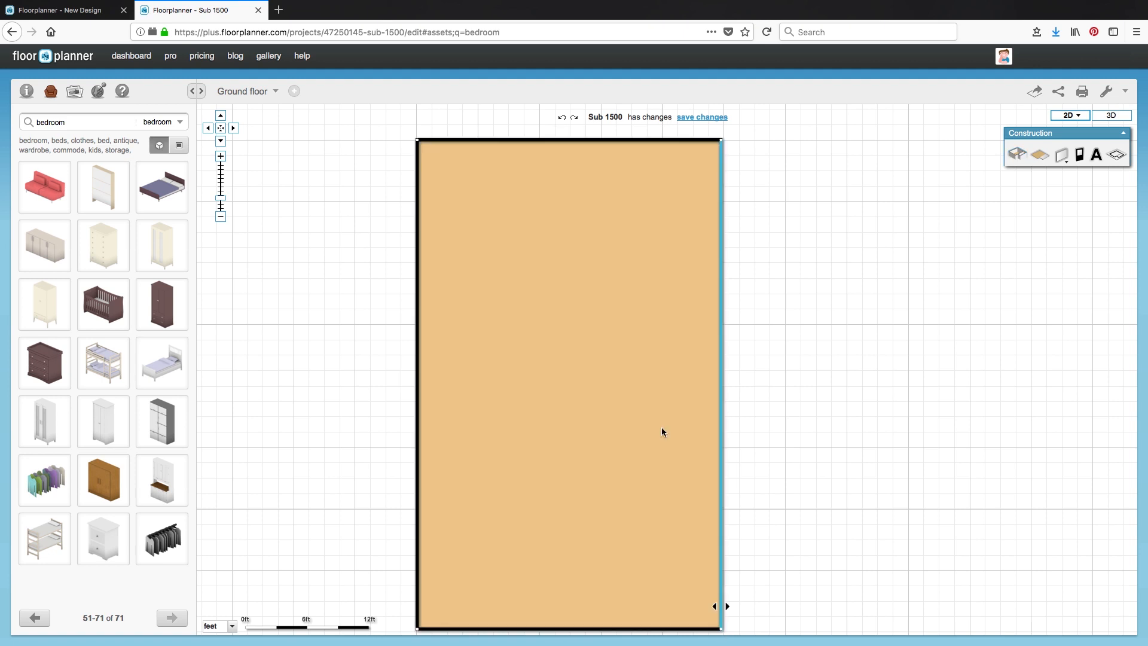
- Lengthen the room by moving both lower corners slightly downward, keeping the bottom wall straight
{"action": "left_click", "coordinate": [220, 217]}
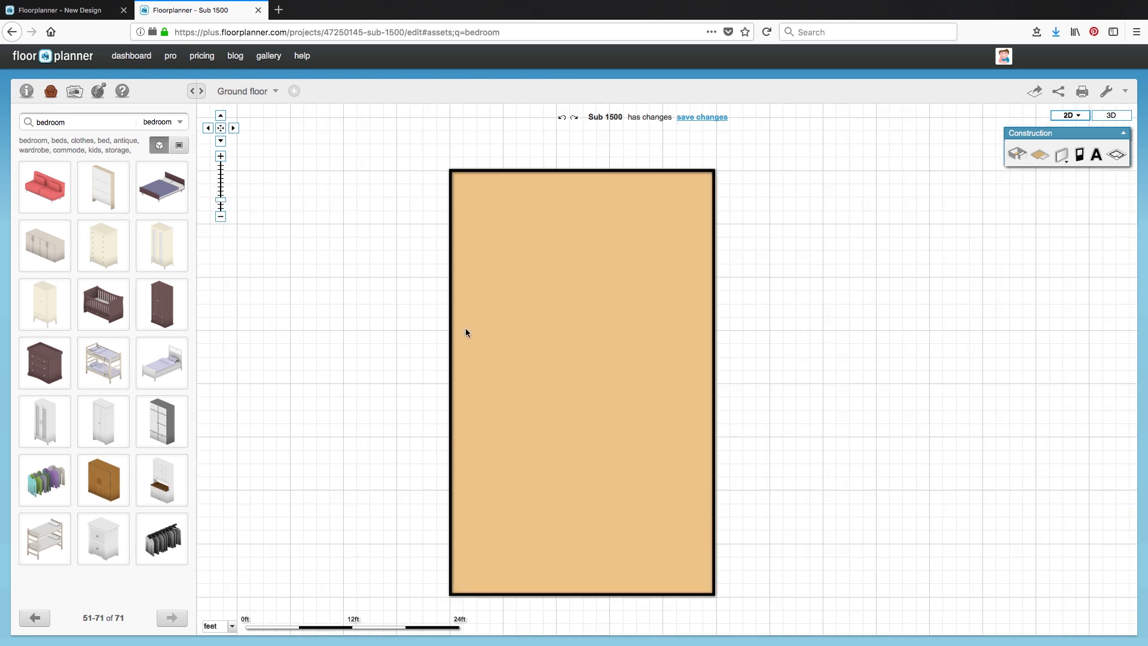
{"action": "left_click_drag", "start_coordinate": [413, 315], "coordinate": [412, 274]}
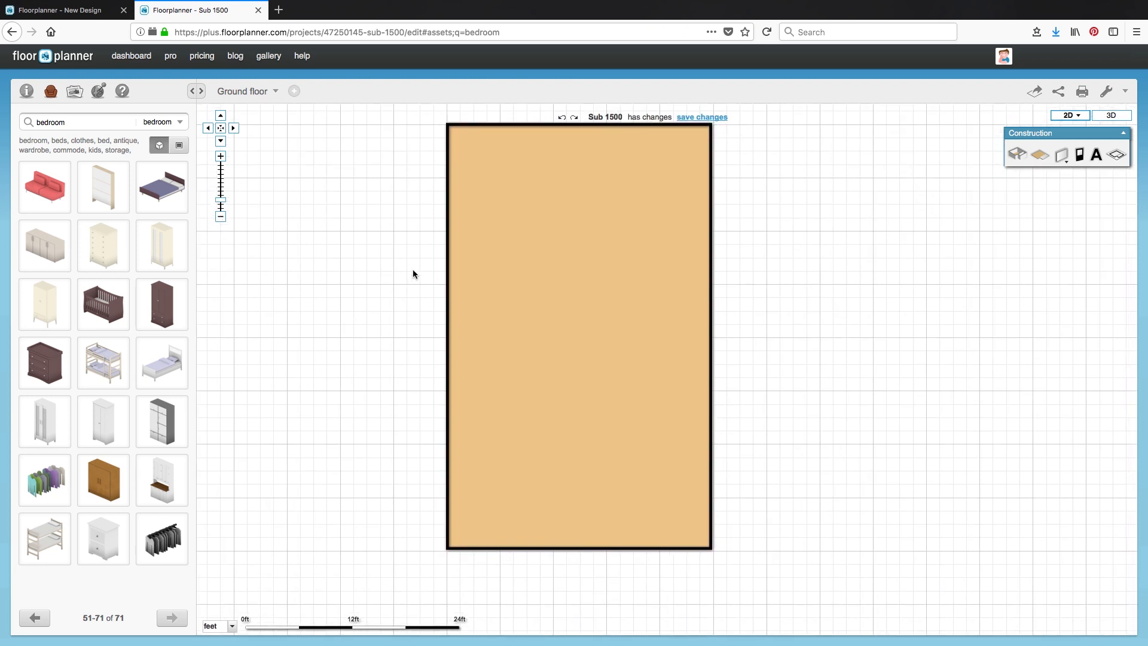
{"action": "left_click", "coordinate": [710, 547]}
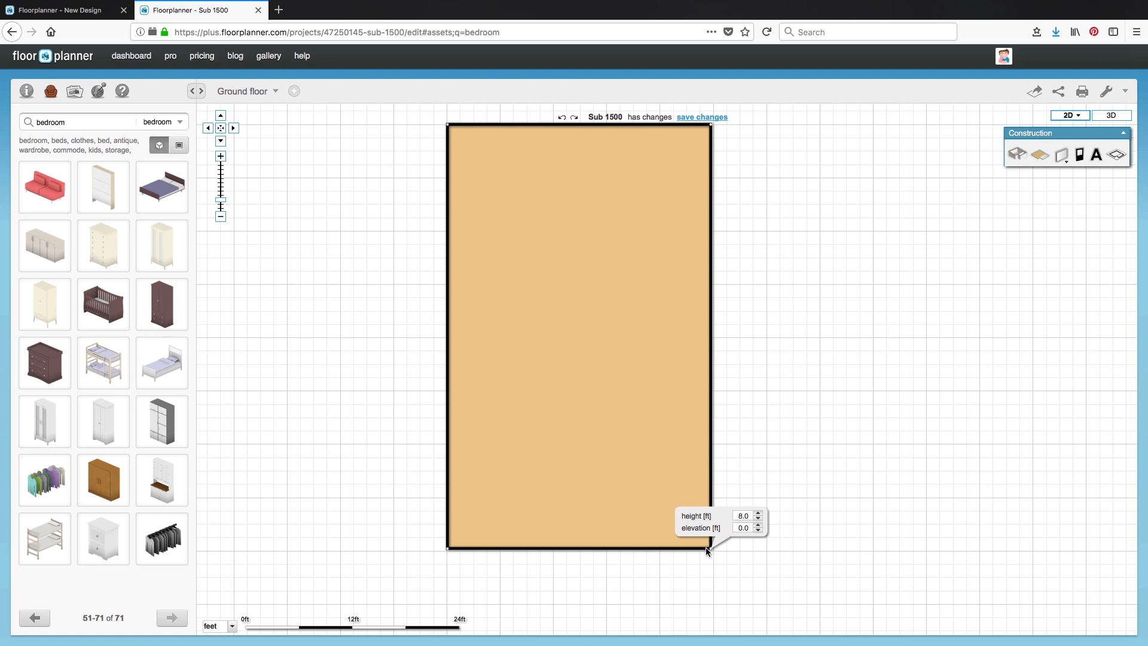
{"action": "left_click", "coordinate": [711, 548]}
{"action": "left_click_drag", "start_coordinate": [711, 548], "coordinate": [710, 564]}
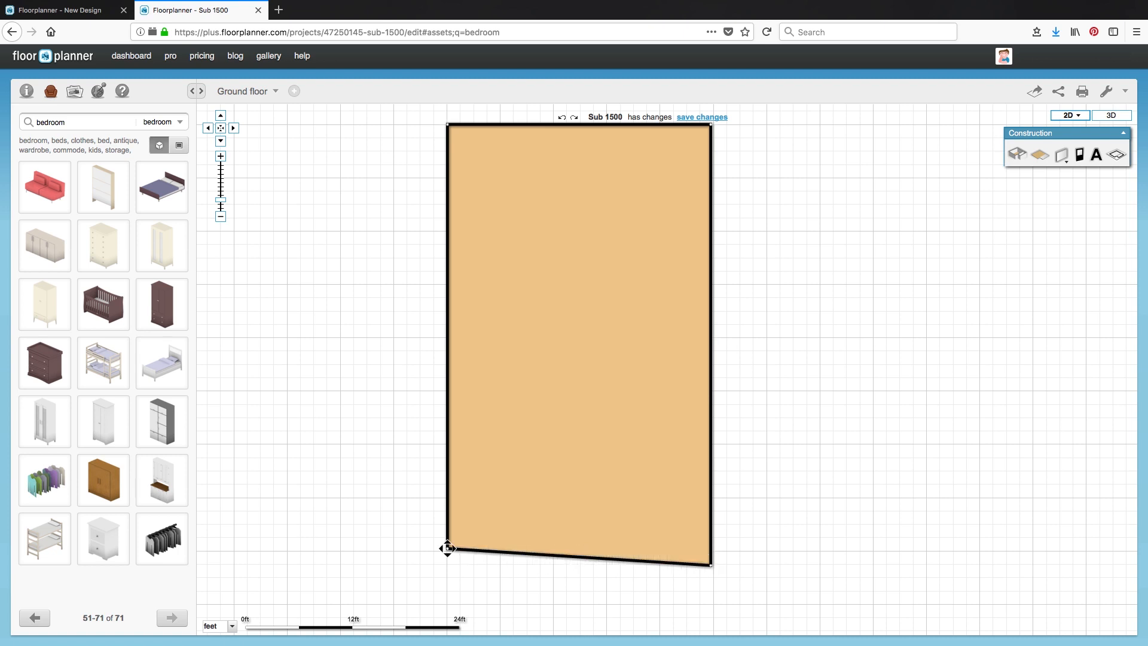
{"action": "left_click_drag", "start_coordinate": [447, 548], "coordinate": [448, 564]}
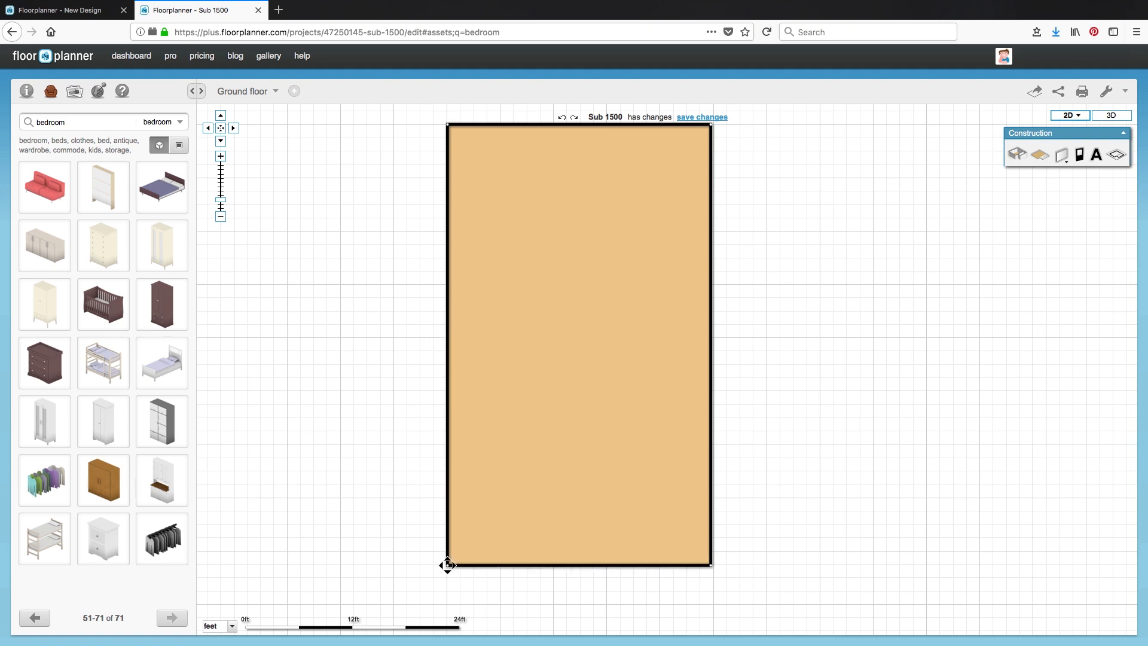
{"action": "left_click_drag", "start_coordinate": [749, 418], "coordinate": [749, 433]}
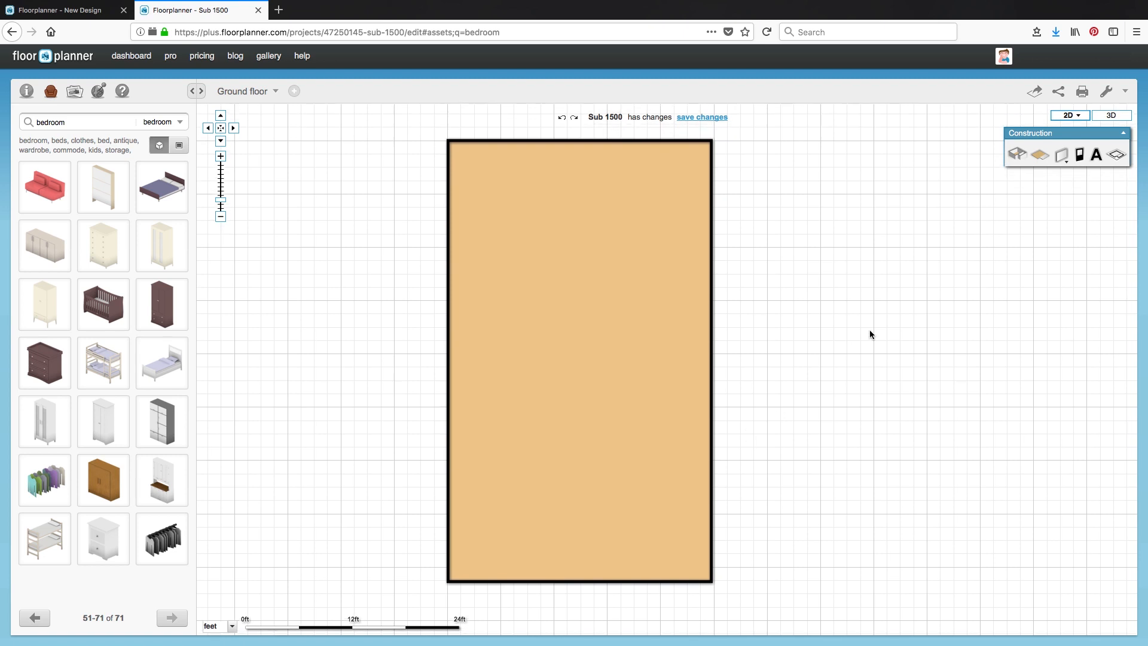
- Draw a smaller, roughly square room of about 159 sq ft inside the upper-right corner of the large room
{"action": "left_click", "coordinate": [1017, 154]}
{"action": "left_click", "coordinate": [1017, 158]}
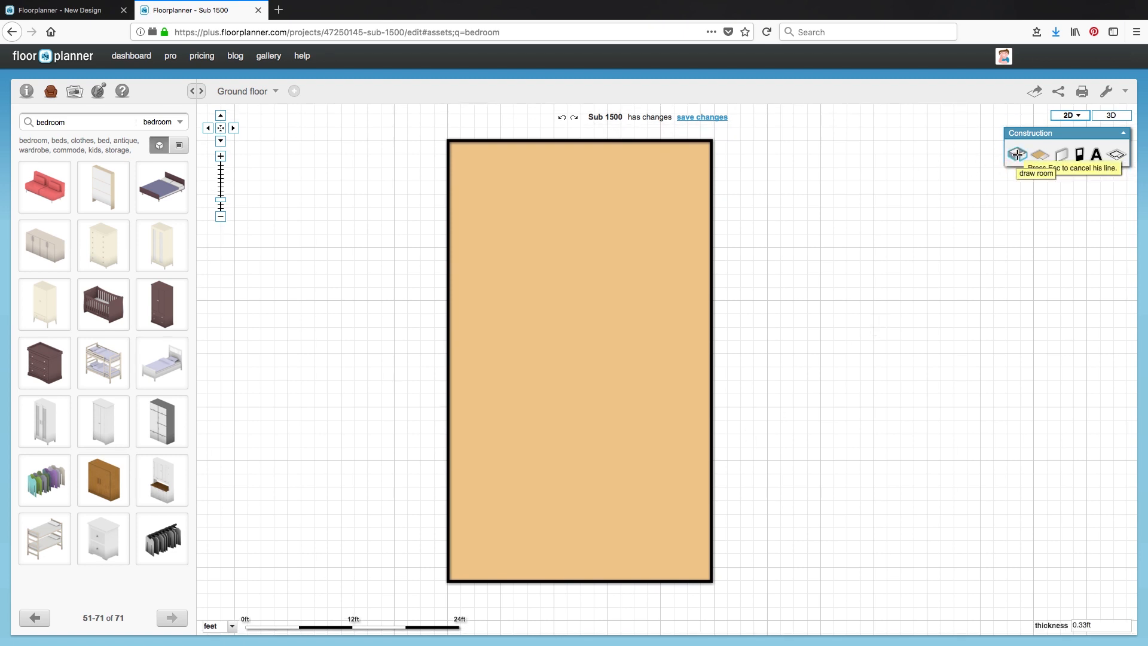
{"action": "left_click", "coordinate": [1017, 154]}
{"action": "left_click", "coordinate": [1018, 154]}
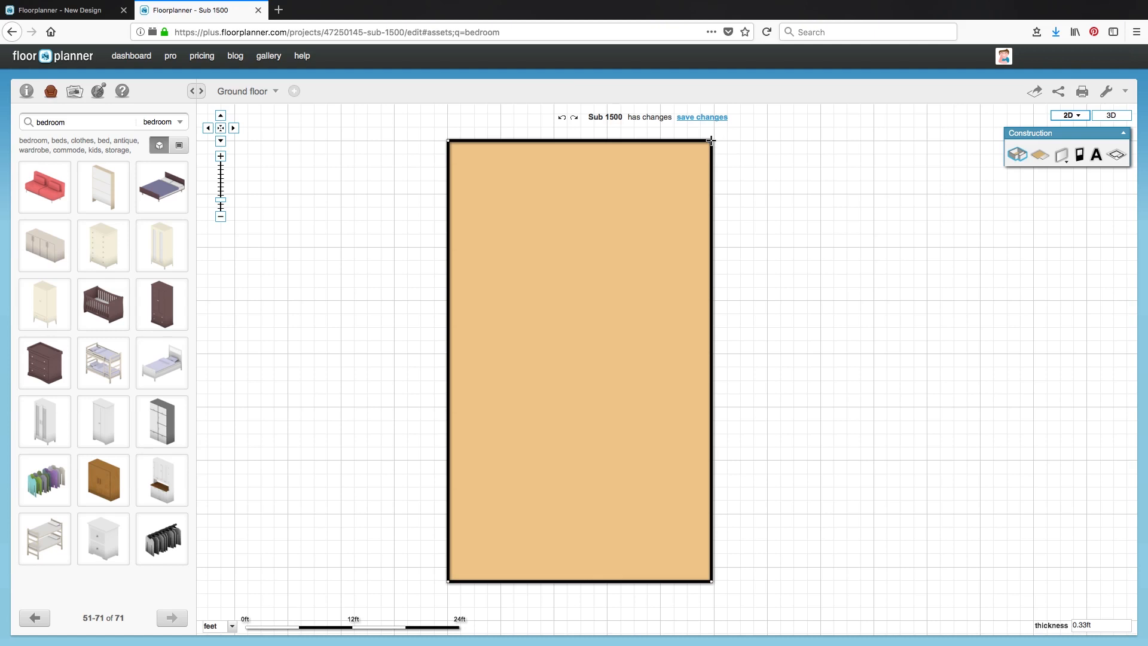
{"action": "left_click_drag", "start_coordinate": [711, 141], "coordinate": [595, 254]}
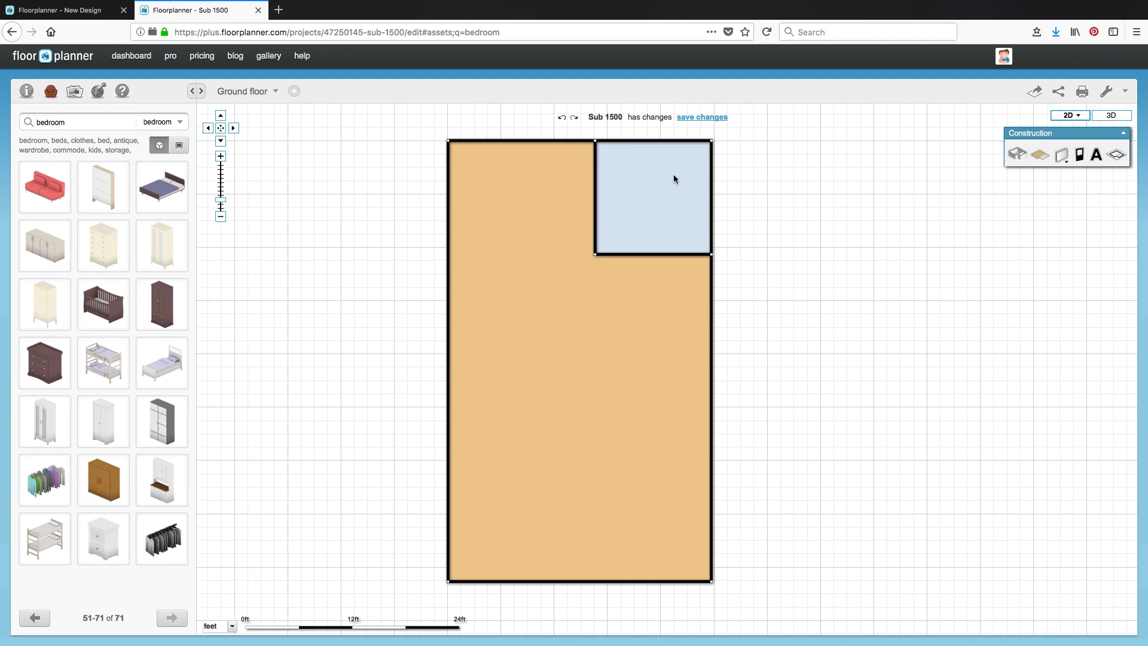
- Place a Queensize Bed in the small room with its headboard against the middle of the upper wall
{"action": "left_click", "coordinate": [220, 156]}
{"action": "left_click", "coordinate": [221, 156]}
{"action": "left_click_drag", "start_coordinate": [766, 167], "coordinate": [764, 347]}
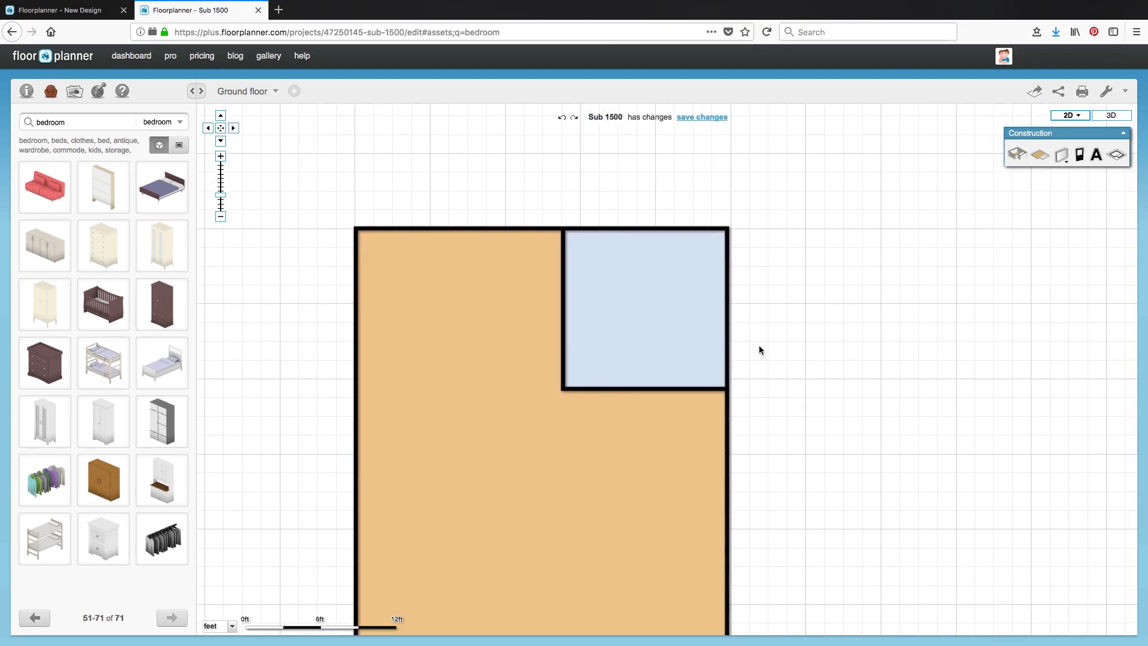
{"action": "left_click", "coordinate": [220, 156]}
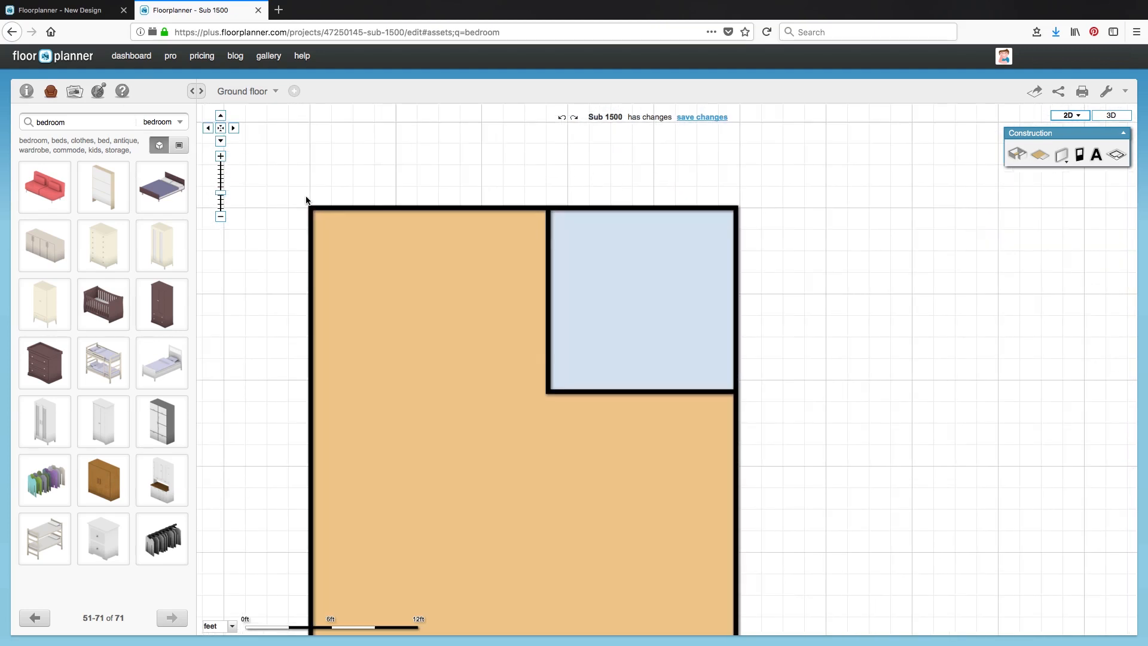
{"action": "left_click", "coordinate": [221, 156]}
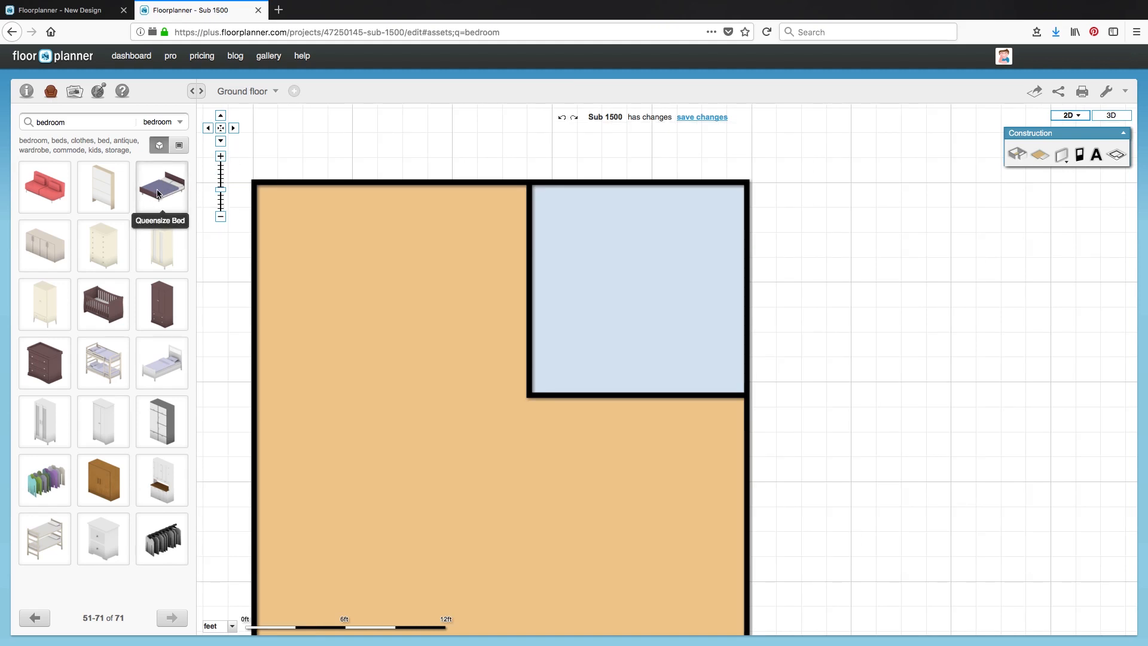
{"action": "left_click_drag", "start_coordinate": [159, 189], "coordinate": [636, 248]}
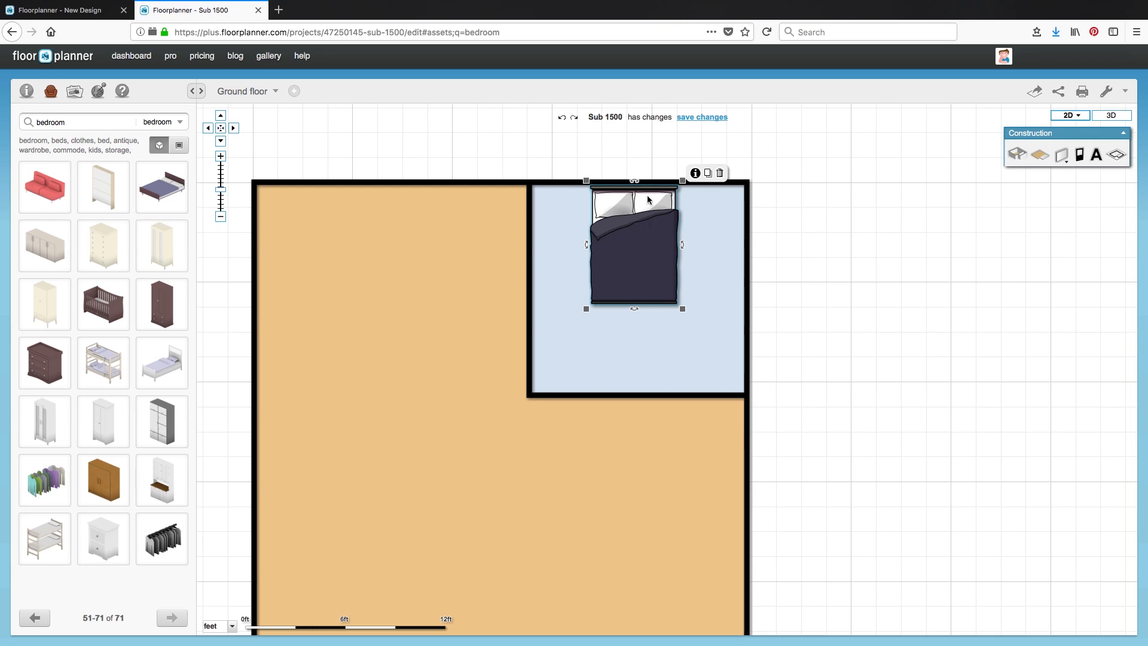
- Set the bed's rotation to 90 and move the bed against the right wall of the small room
{"action": "left_click", "coordinate": [695, 173]}
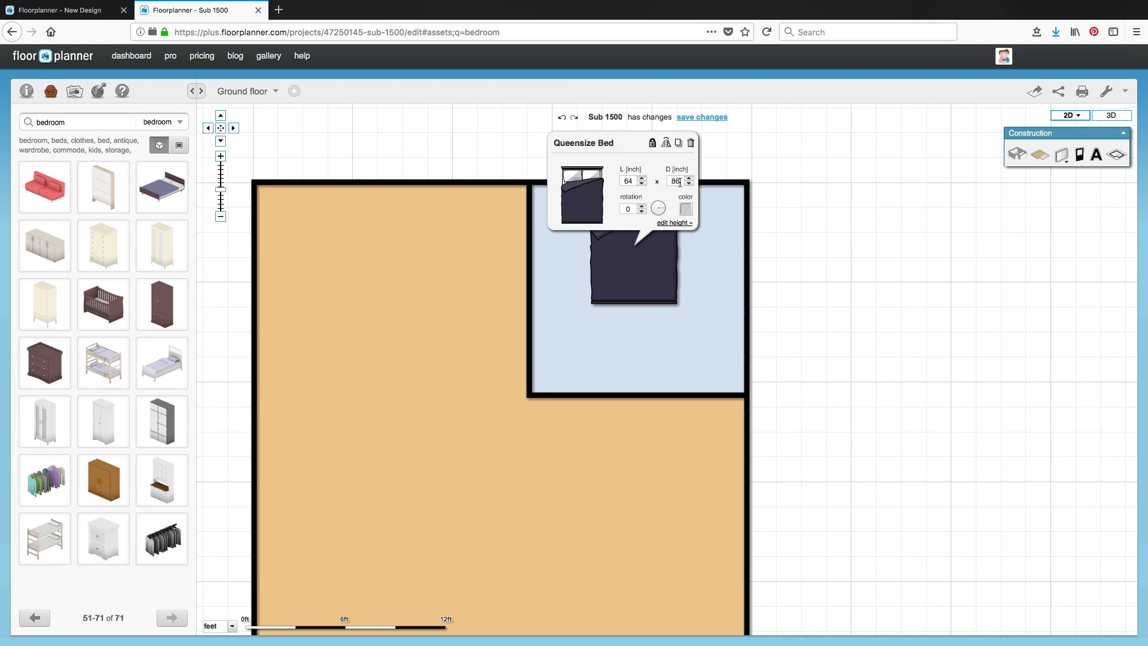
{"action": "left_click", "coordinate": [633, 208]}
{"action": "left_click_drag", "start_coordinate": [633, 209], "coordinate": [611, 210]}
{"action": "type", "text": "90"}
{"action": "key", "text": "Return"}
{"action": "left_click_drag", "start_coordinate": [648, 264], "coordinate": [690, 302]}
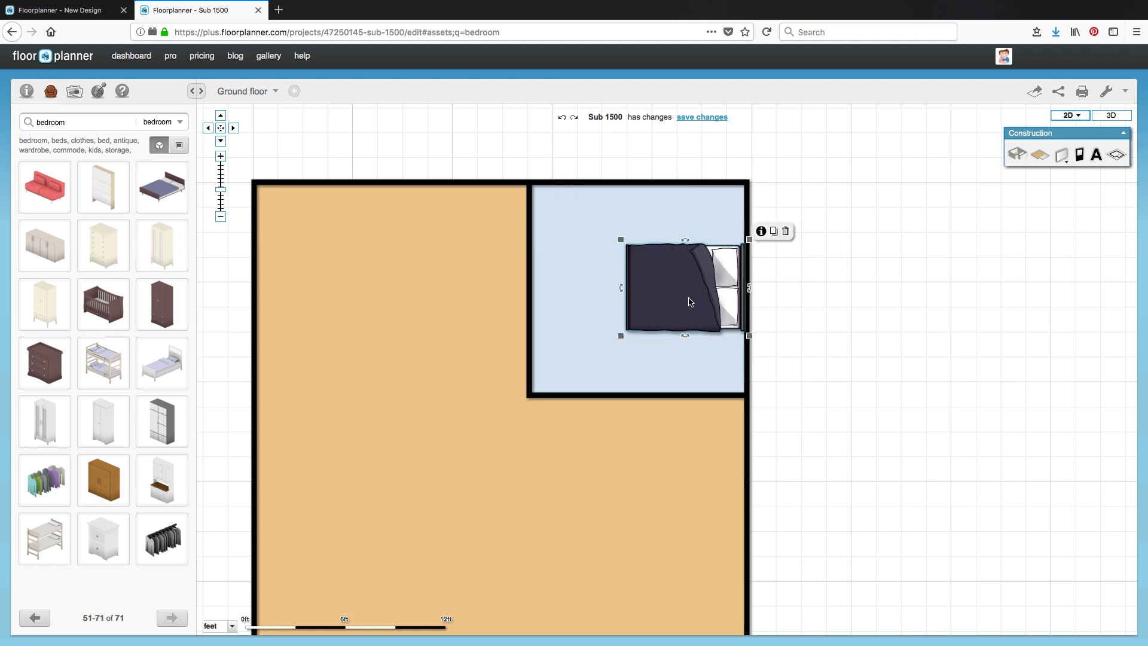
- Reposition the bed with its headboard centered against the upper wall of the small room
{"action": "left_click_drag", "start_coordinate": [620, 288], "coordinate": [616, 289]}
{"action": "left_click", "coordinate": [615, 290]}
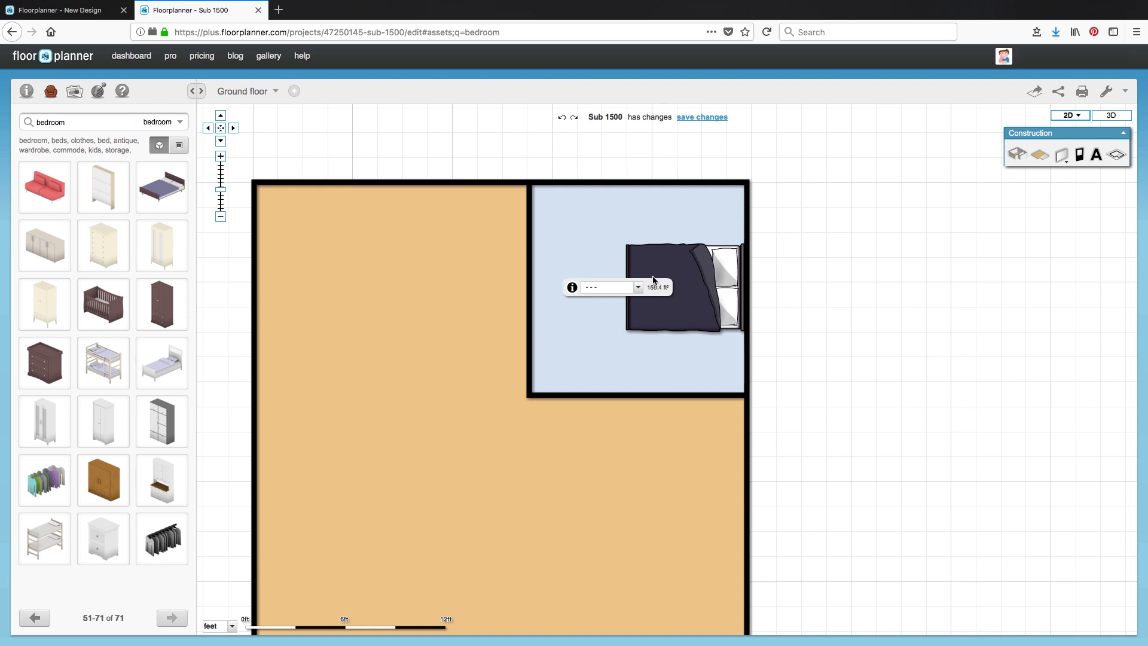
{"action": "left_click", "coordinate": [686, 246]}
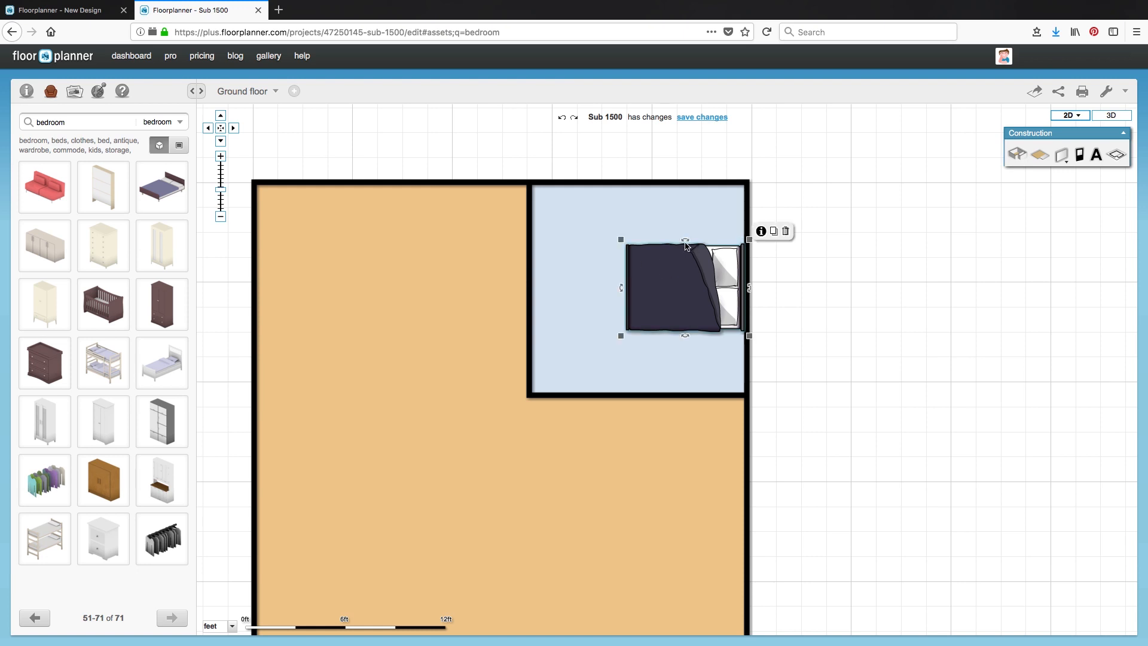
{"action": "left_click_drag", "start_coordinate": [686, 244], "coordinate": [636, 240]}
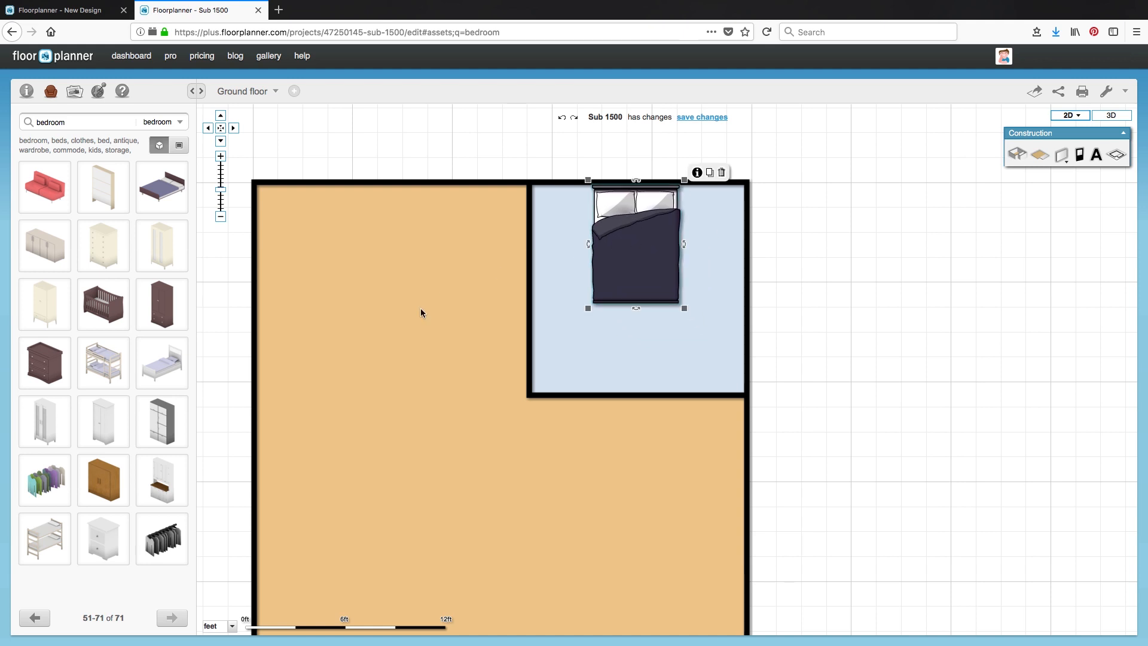
- Search the object library for "door" and place a plain Door in the small room's left wall, near the lower corner
{"action": "left_click", "coordinate": [96, 122]}
{"action": "type", "text": "door"}
{"action": "key", "text": "Return"}
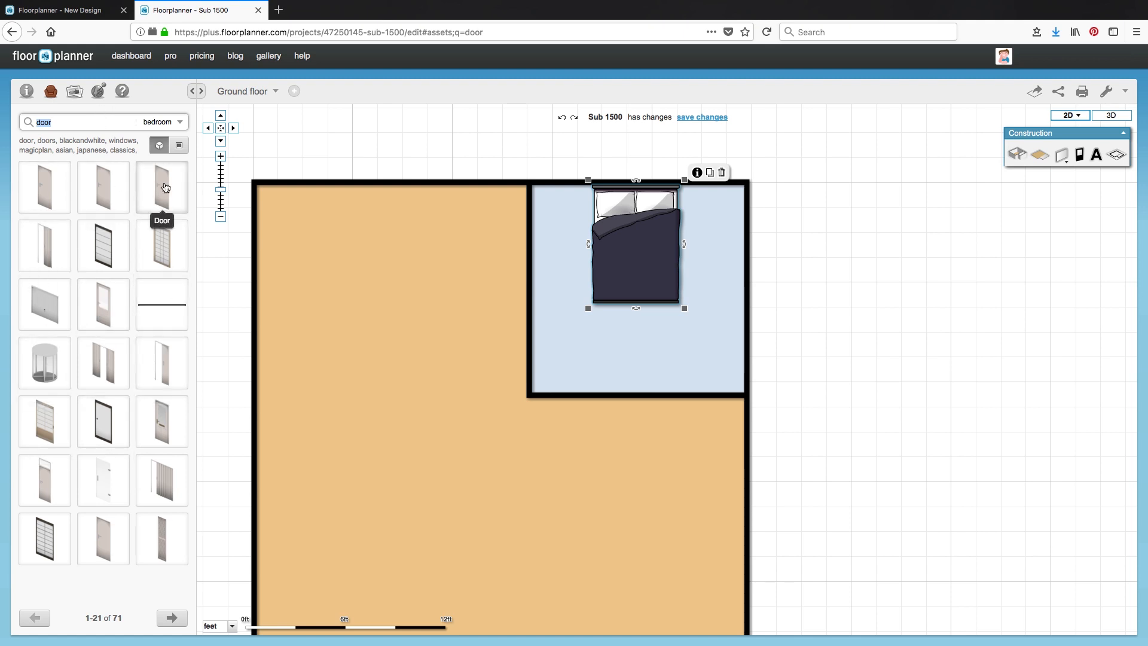
{"action": "left_click_drag", "start_coordinate": [163, 186], "coordinate": [528, 364]}
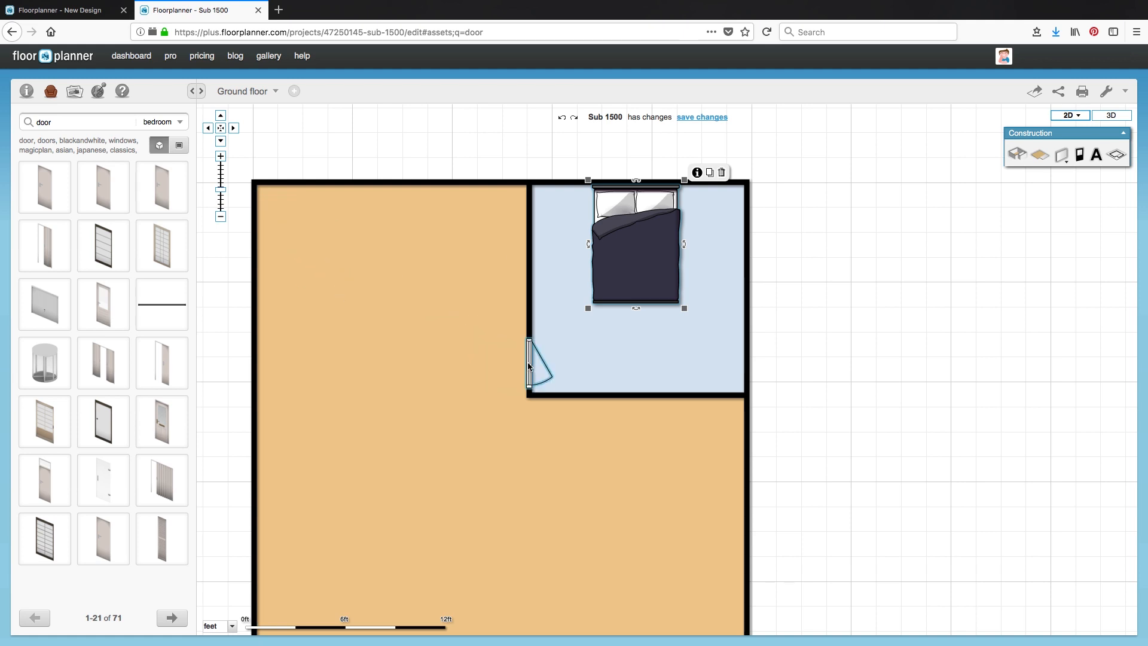
{"action": "mouse_move", "coordinate": [529, 366]}
{"action": "left_mouse_down"}
{"action": "mouse_move", "coordinate": [535, 277]}
{"action": "mouse_move", "coordinate": [537, 358]}
{"action": "left_mouse_up"}
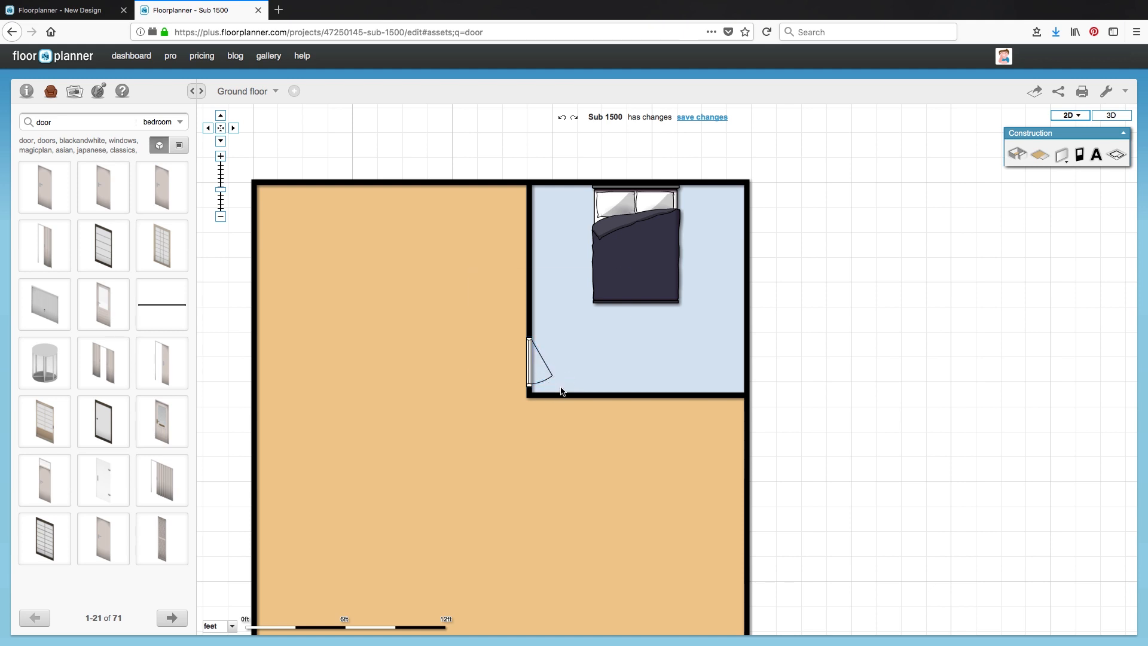
- Flip the small room's door so that it hinges at its lower end and swings into the room
{"action": "left_click", "coordinate": [530, 362]}
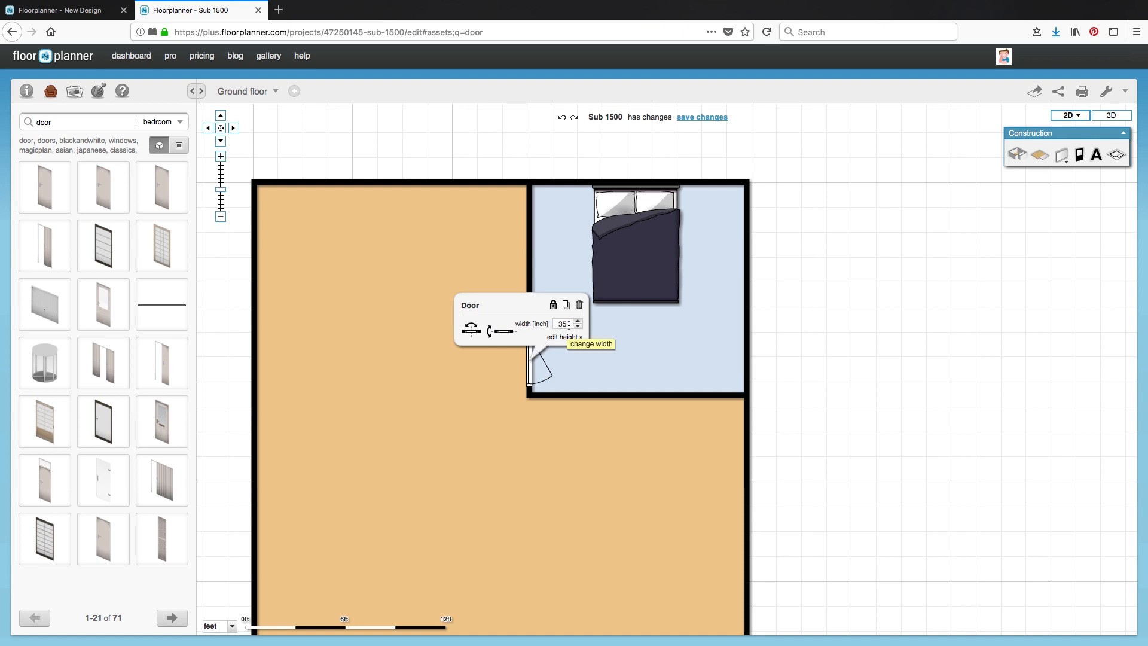
{"action": "left_click", "coordinate": [504, 334]}
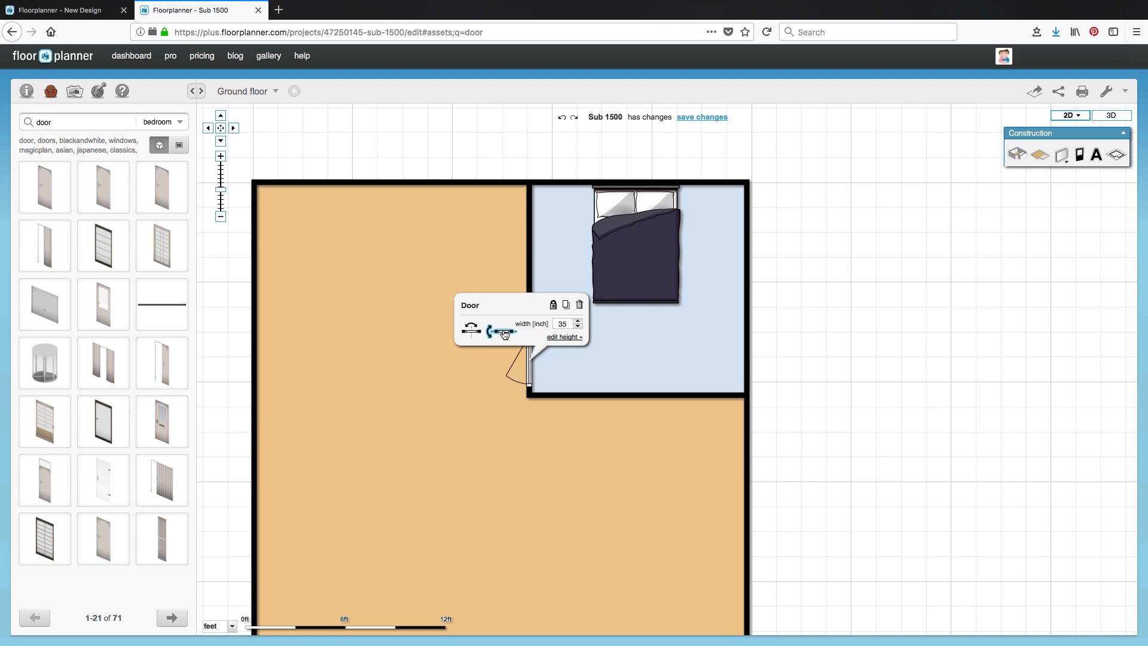
{"action": "left_click", "coordinate": [504, 333]}
{"action": "left_click", "coordinate": [504, 334]}
{"action": "left_click", "coordinate": [504, 333]}
{"action": "left_click", "coordinate": [504, 334]}
{"action": "left_click", "coordinate": [504, 334]}
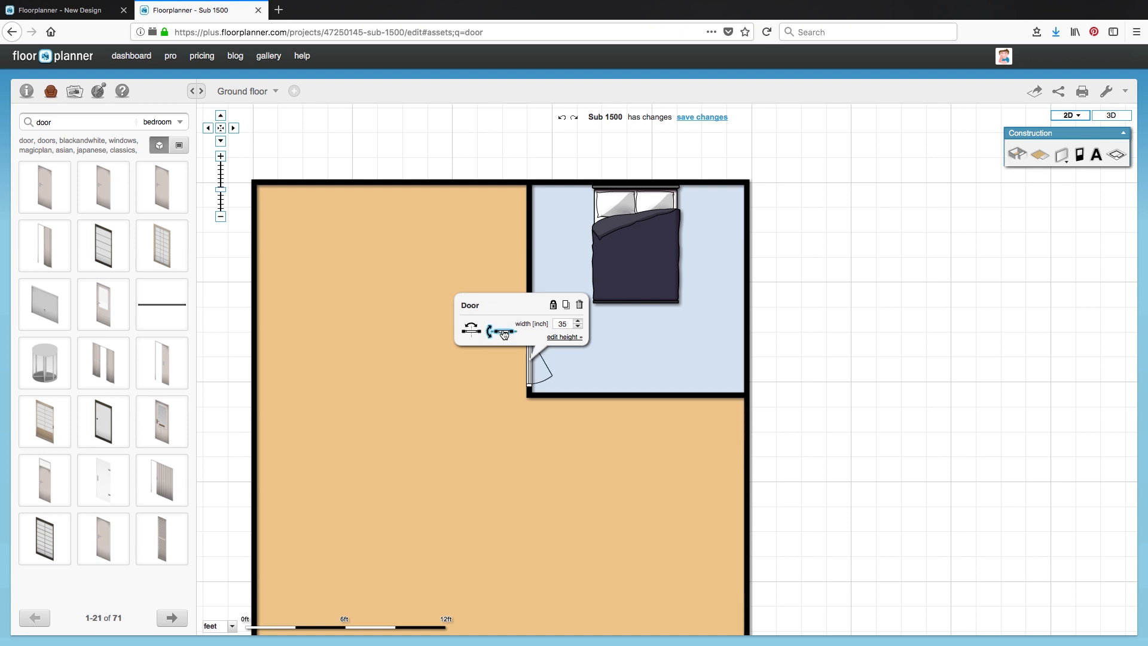
{"action": "left_click", "coordinate": [472, 331]}
{"action": "left_click", "coordinate": [472, 333]}
{"action": "left_click", "coordinate": [473, 333]}
{"action": "left_click", "coordinate": [581, 367]}
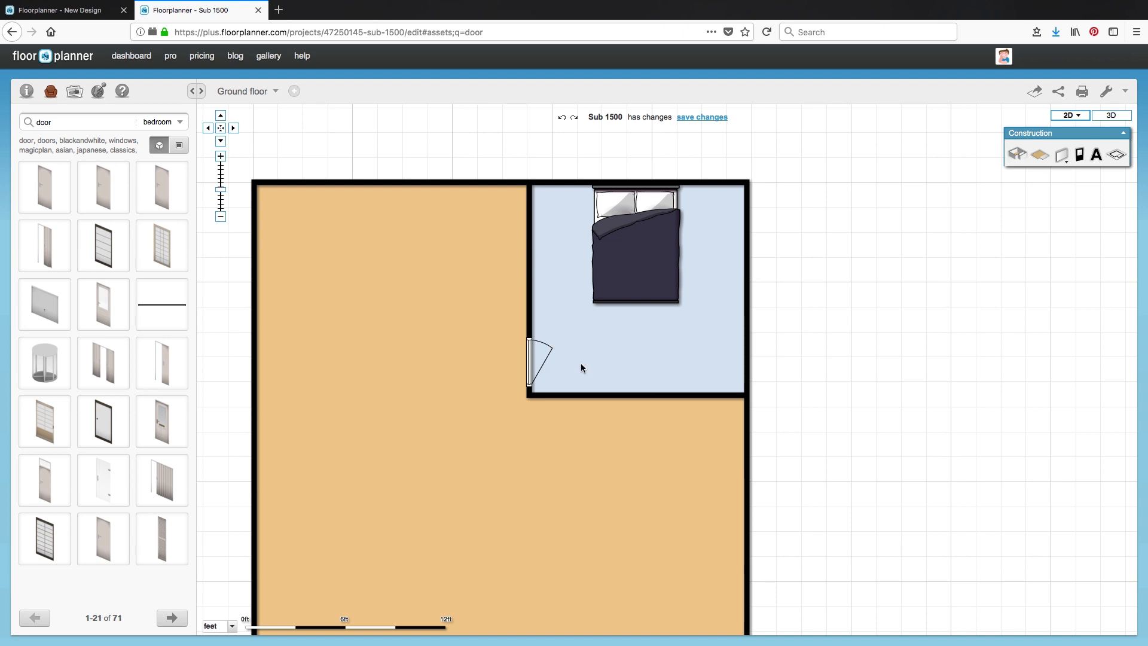
- Search the object library for "window" and place a Double hung window in the small room's right wall
{"action": "double_click", "coordinate": [101, 125]}
{"action": "type", "text": "window"}
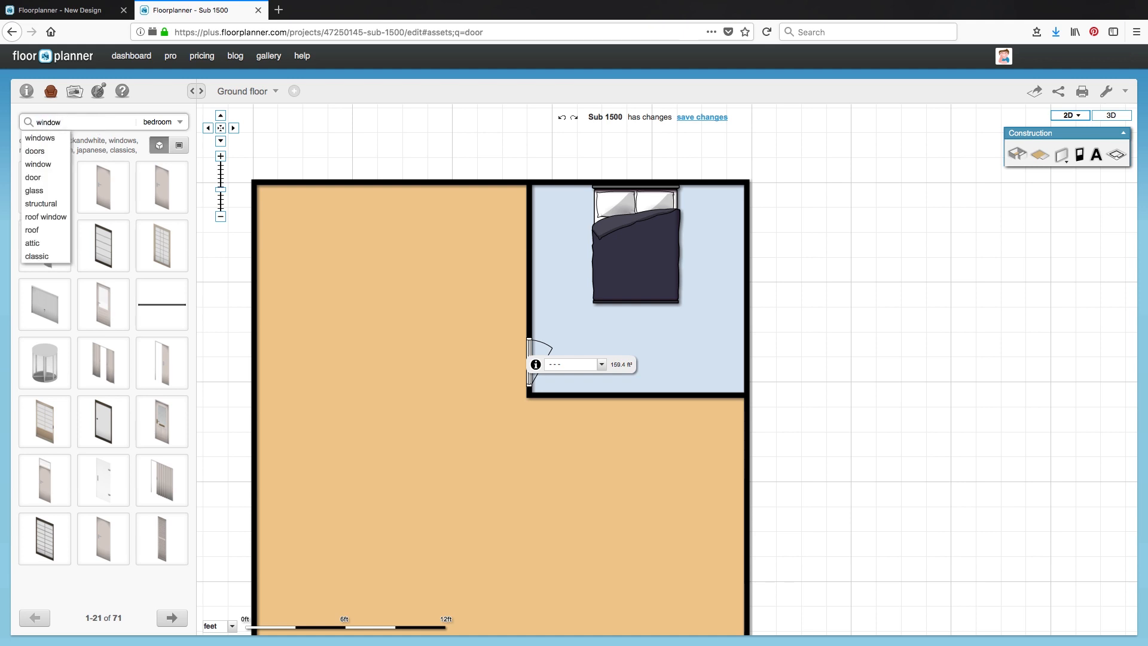
{"action": "key", "text": "Return"}
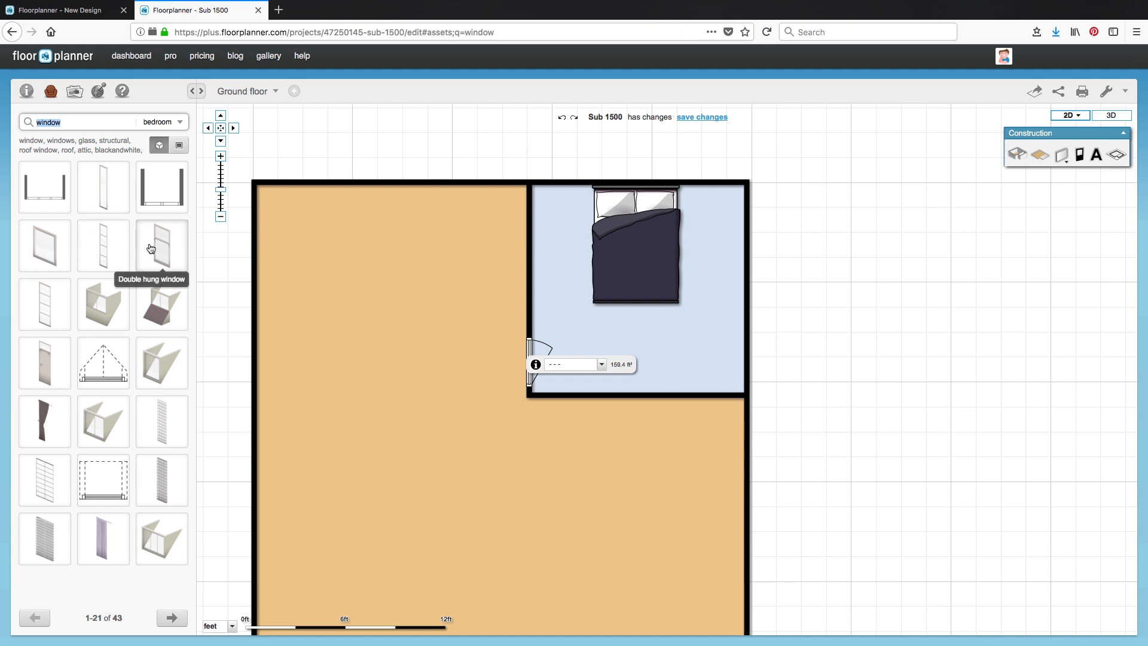
{"action": "left_click_drag", "start_coordinate": [157, 246], "coordinate": [745, 323]}
- Set the double hung window's width to 36 inches and move it slightly lower along the right wall
{"action": "left_click", "coordinate": [748, 314]}
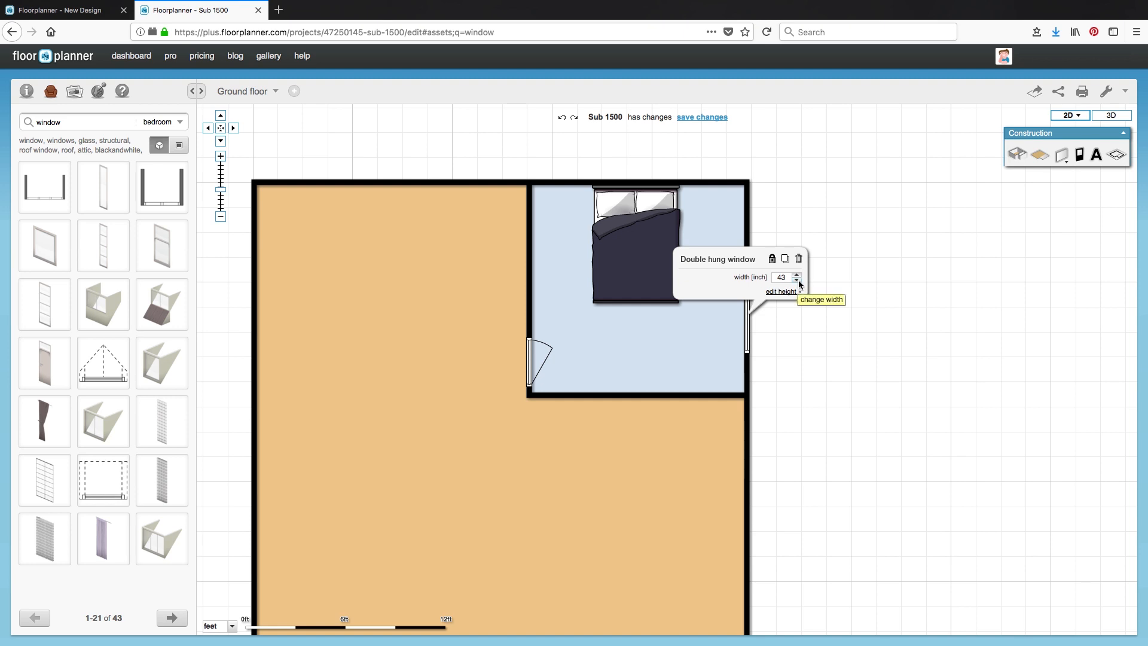
{"action": "left_click", "coordinate": [797, 280]}
{"action": "left_click", "coordinate": [797, 280]}
{"action": "left_click", "coordinate": [797, 280]}
{"action": "left_click", "coordinate": [796, 280]}
{"action": "left_click", "coordinate": [796, 280]}
{"action": "left_click", "coordinate": [796, 280]}
{"action": "left_click", "coordinate": [797, 281]}
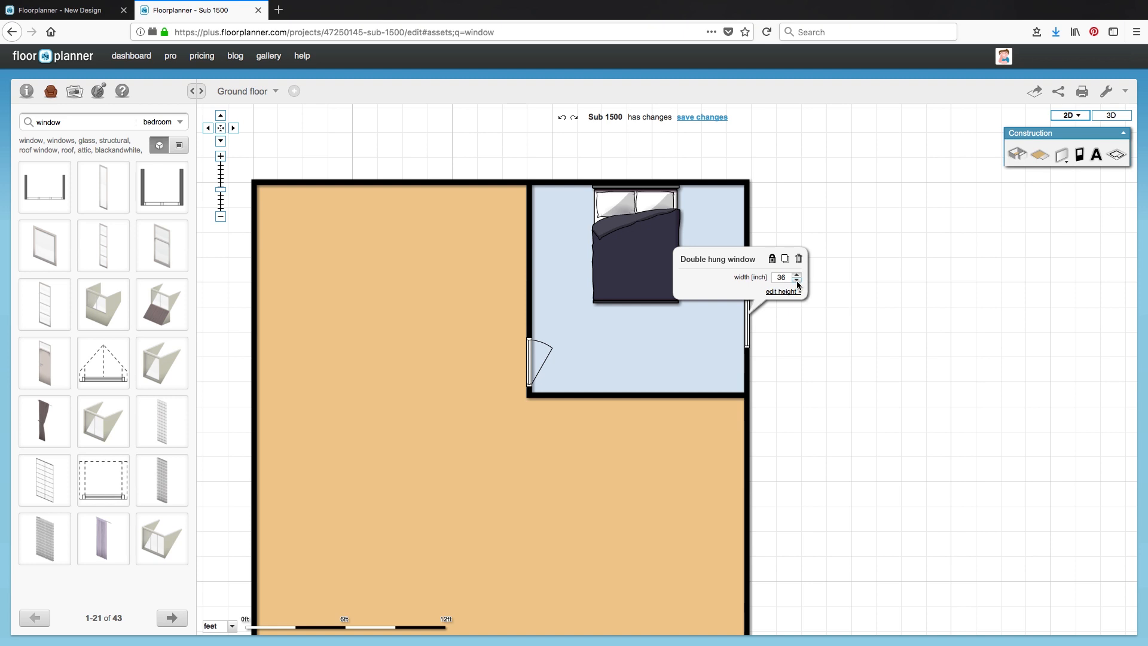
{"action": "left_click", "coordinate": [746, 332]}
{"action": "left_click_drag", "start_coordinate": [746, 331], "coordinate": [748, 343]}
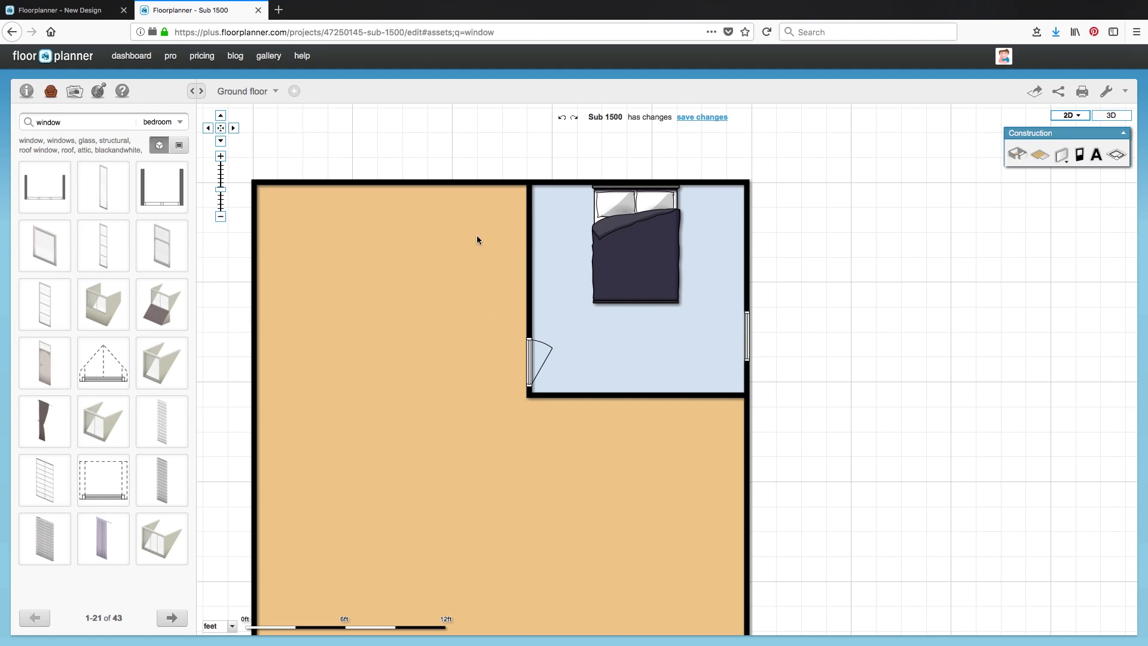
- Switch to the New Design project and examine the garage and the two rooms between it and the house
{"action": "left_click", "coordinate": [70, 12]}
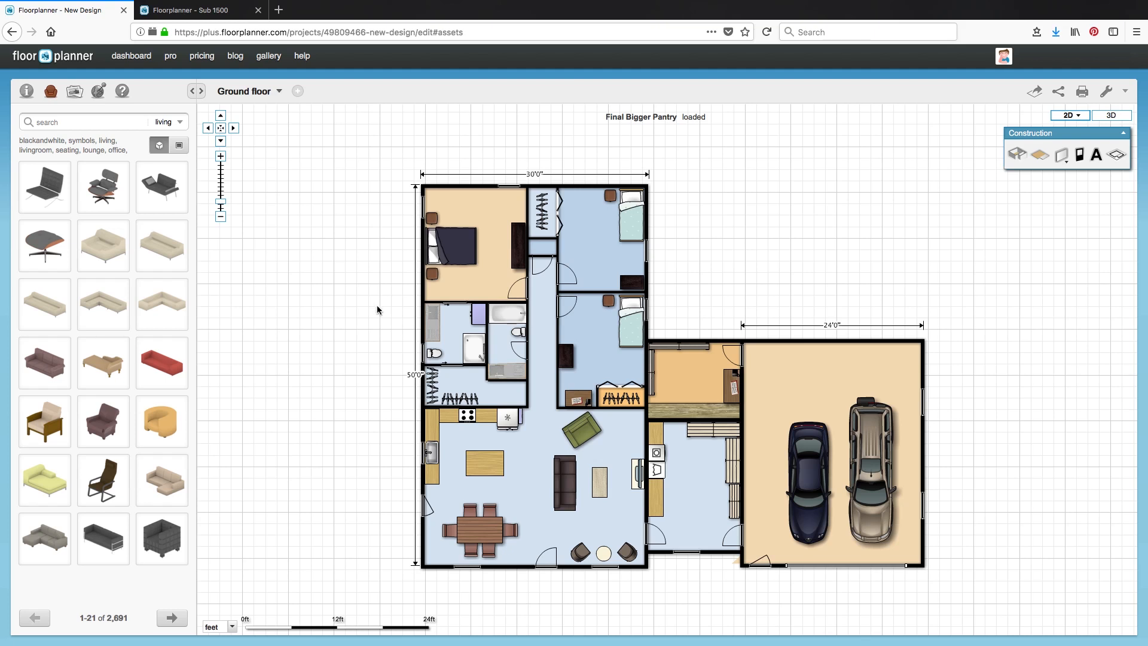
{"action": "left_click", "coordinate": [838, 492]}
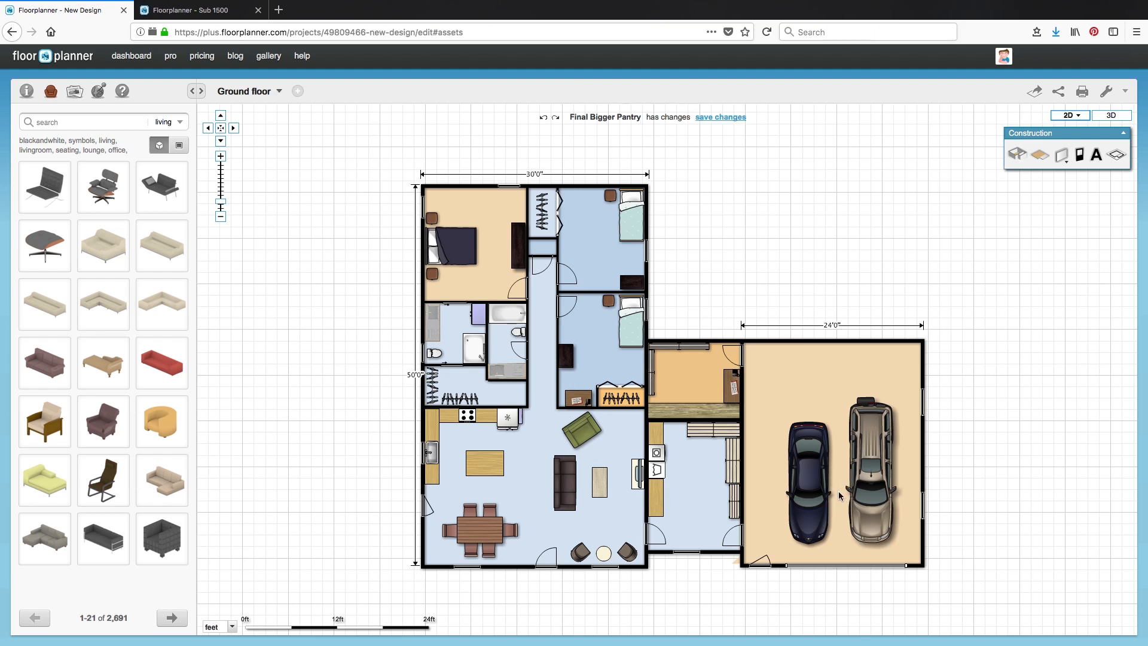
{"action": "left_click", "coordinate": [686, 471]}
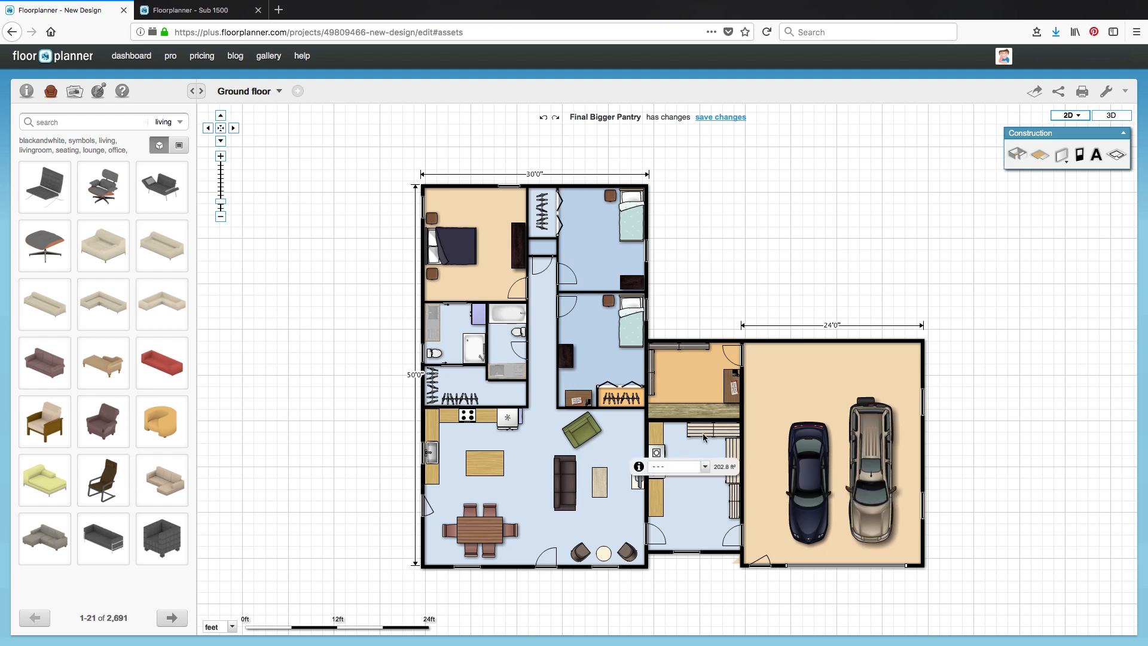
{"action": "left_click", "coordinate": [694, 373]}
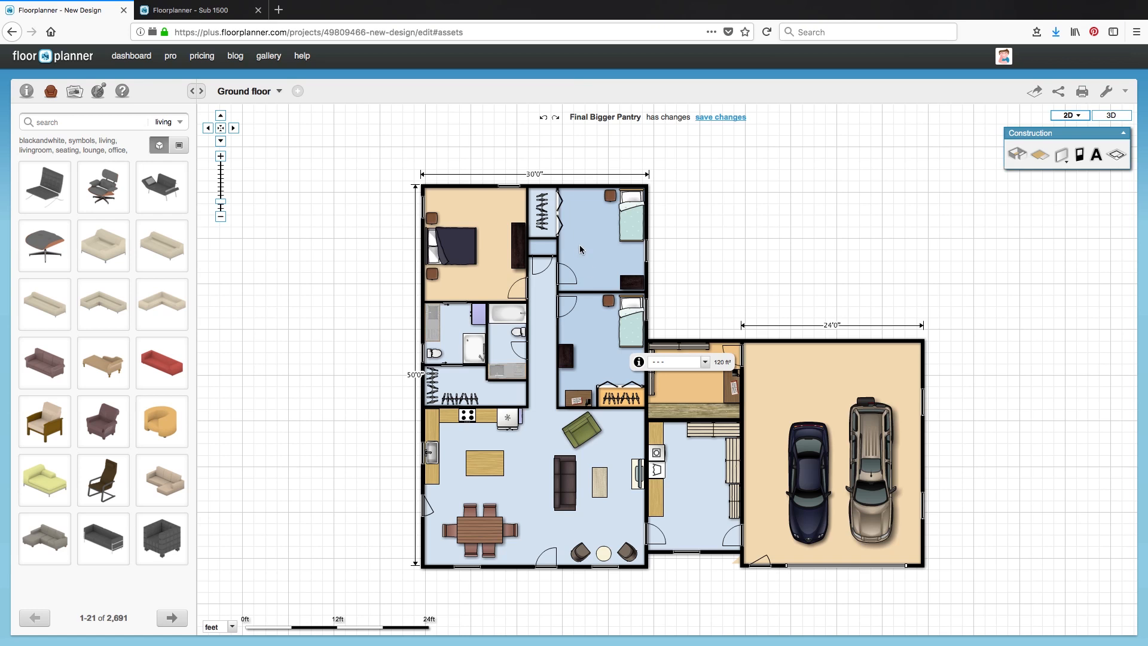
{"action": "left_click", "coordinate": [350, 305]}
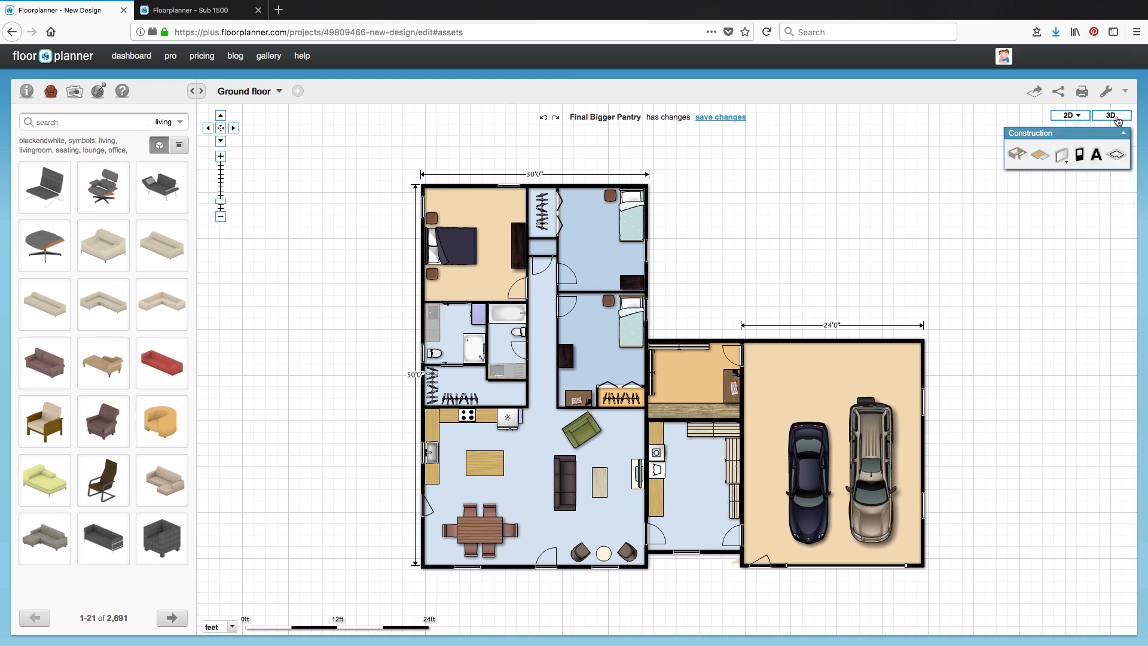
- Show the New Design house in 3D and examine the kitchen, living area and outer walls up close
{"action": "left_click", "coordinate": [1111, 117]}
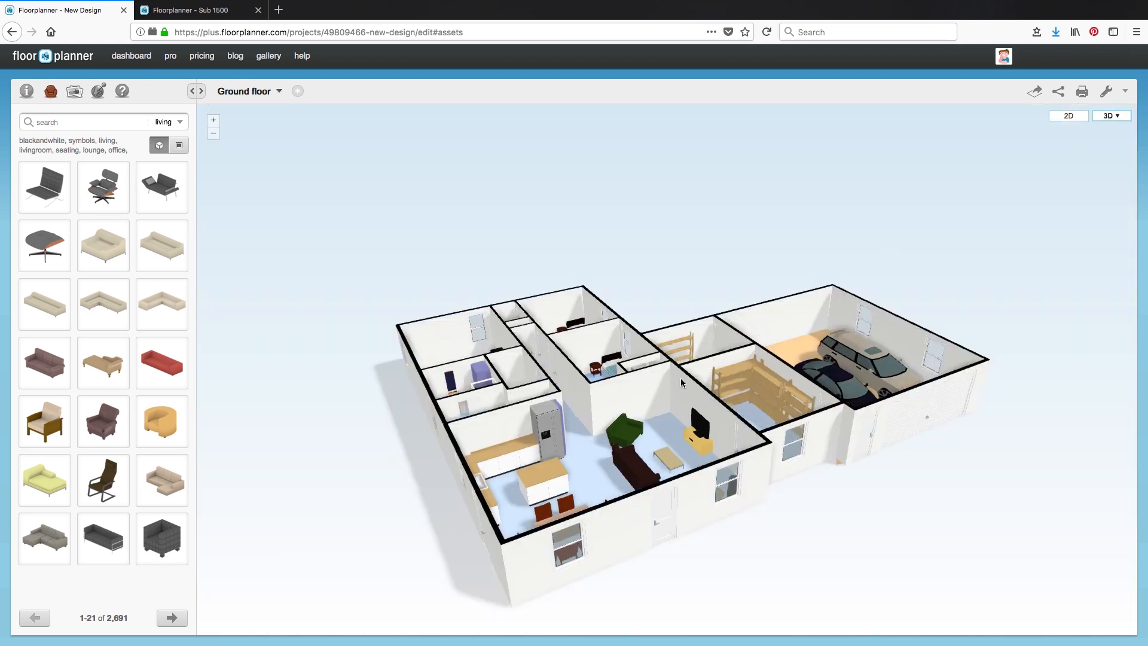
{"action": "left_click_drag", "start_coordinate": [666, 389], "coordinate": [713, 337]}
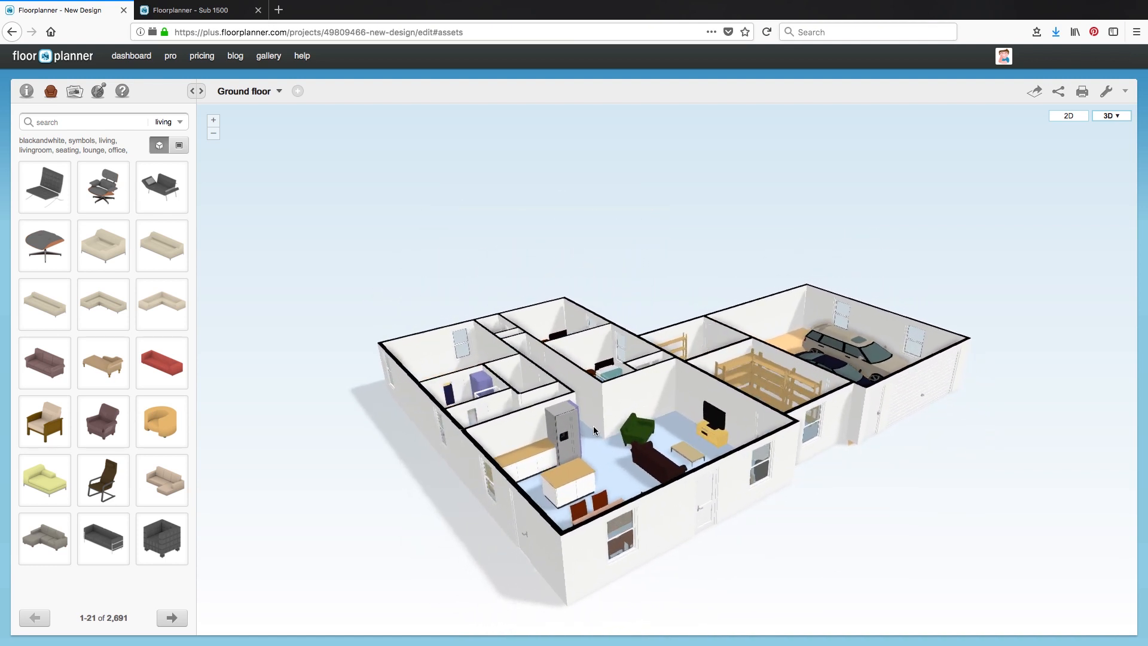
{"action": "scroll", "coordinate": [594, 431], "scroll_direction": "up", "scroll_amount": 8}
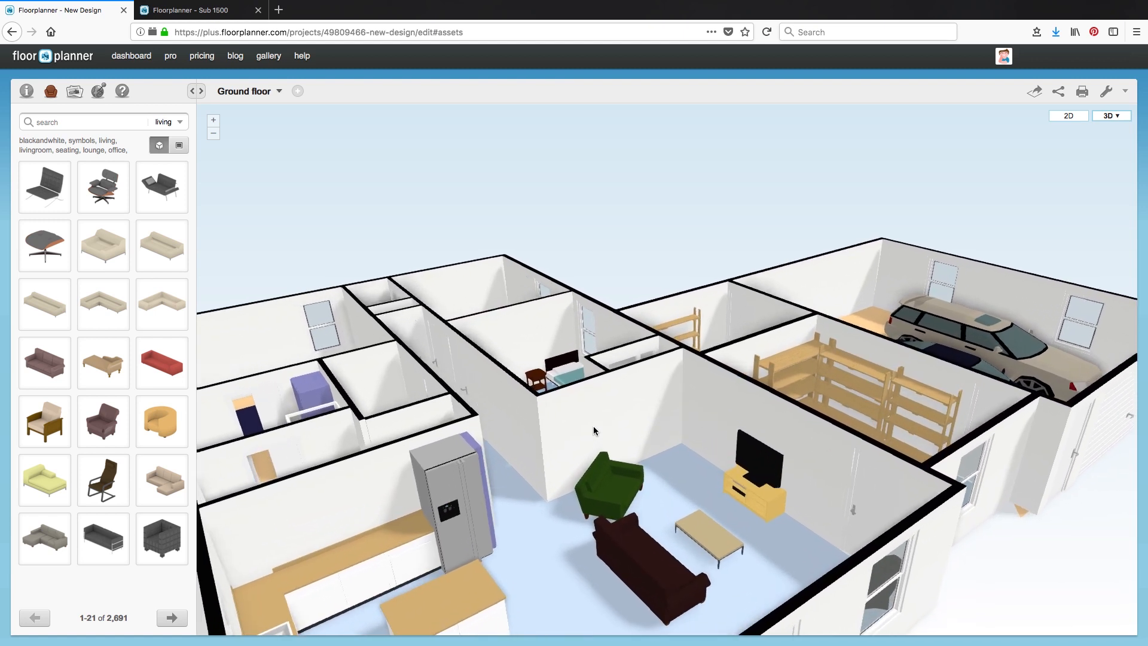
{"action": "left_click_drag", "start_coordinate": [594, 495], "coordinate": [627, 464]}
{"action": "scroll", "coordinate": [654, 497], "scroll_direction": "up", "scroll_amount": 5}
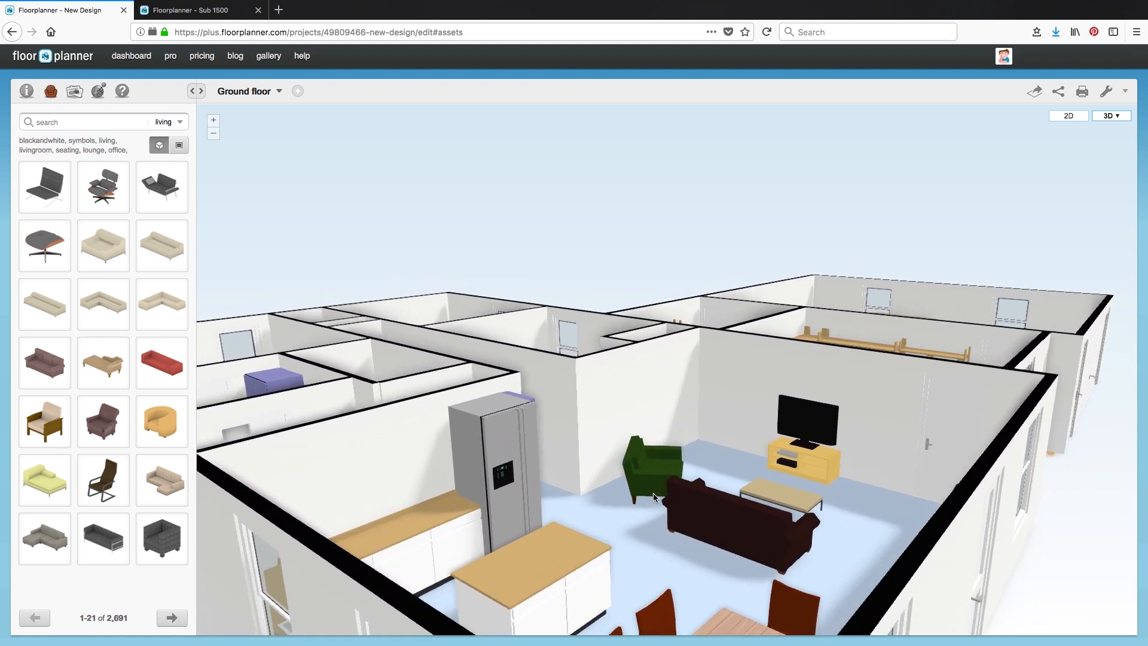
{"action": "scroll", "coordinate": [654, 497], "scroll_direction": "up", "scroll_amount": 2}
{"action": "left_click_drag", "start_coordinate": [654, 498], "coordinate": [508, 463]}
{"action": "scroll", "coordinate": [508, 463], "scroll_direction": "up", "scroll_amount": 5}
{"action": "scroll", "coordinate": [508, 463], "scroll_direction": "down", "scroll_amount": 10}
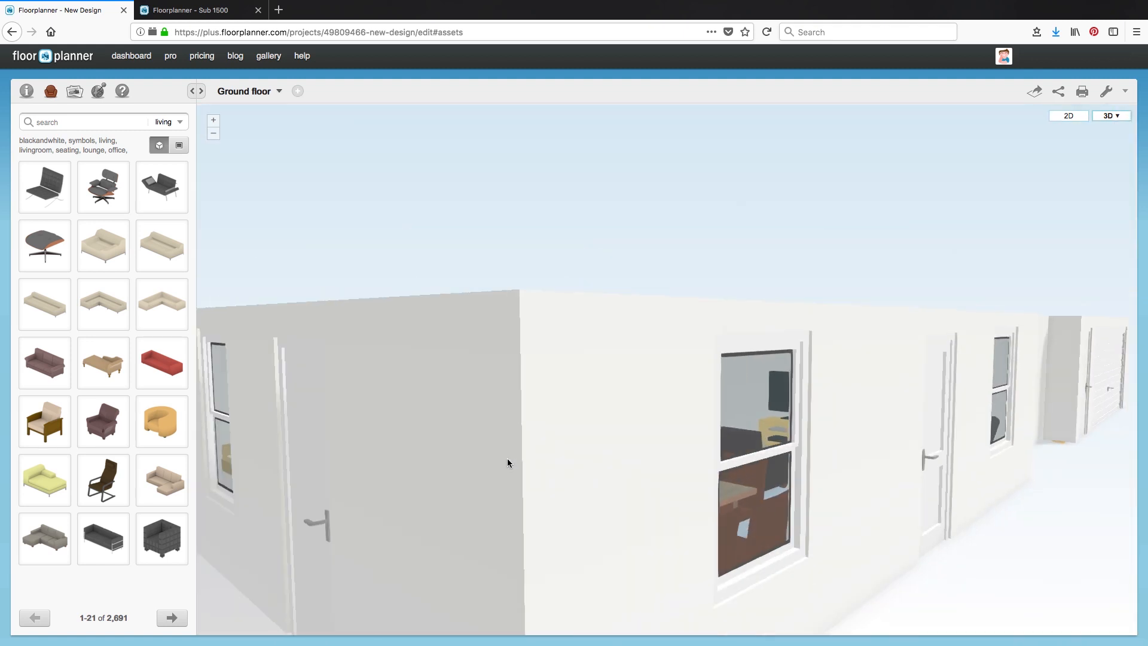
{"action": "scroll", "coordinate": [508, 462], "scroll_direction": "down", "scroll_amount": 5}
- Examine the bedrooms, bathrooms and garage of the 3D house from above and from different sides
{"action": "left_click_drag", "start_coordinate": [548, 428], "coordinate": [693, 507]}
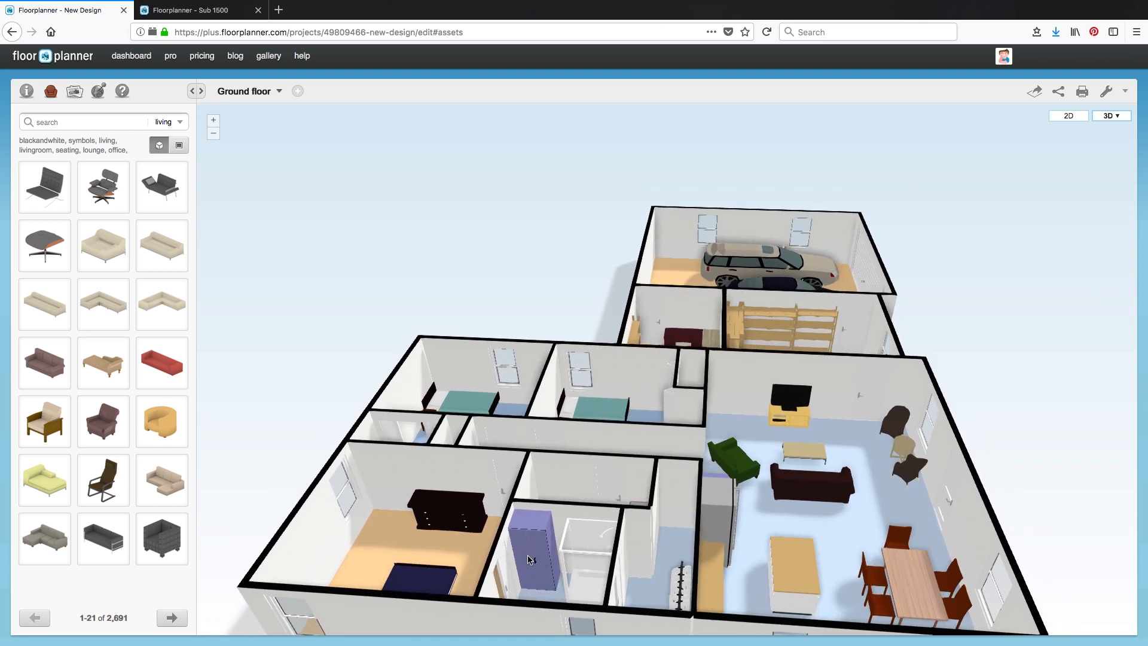
{"action": "left_click_drag", "start_coordinate": [555, 549], "coordinate": [778, 527]}
{"action": "left_click_drag", "start_coordinate": [586, 550], "coordinate": [529, 405]}
{"action": "left_click_drag", "start_coordinate": [723, 446], "coordinate": [429, 307]}
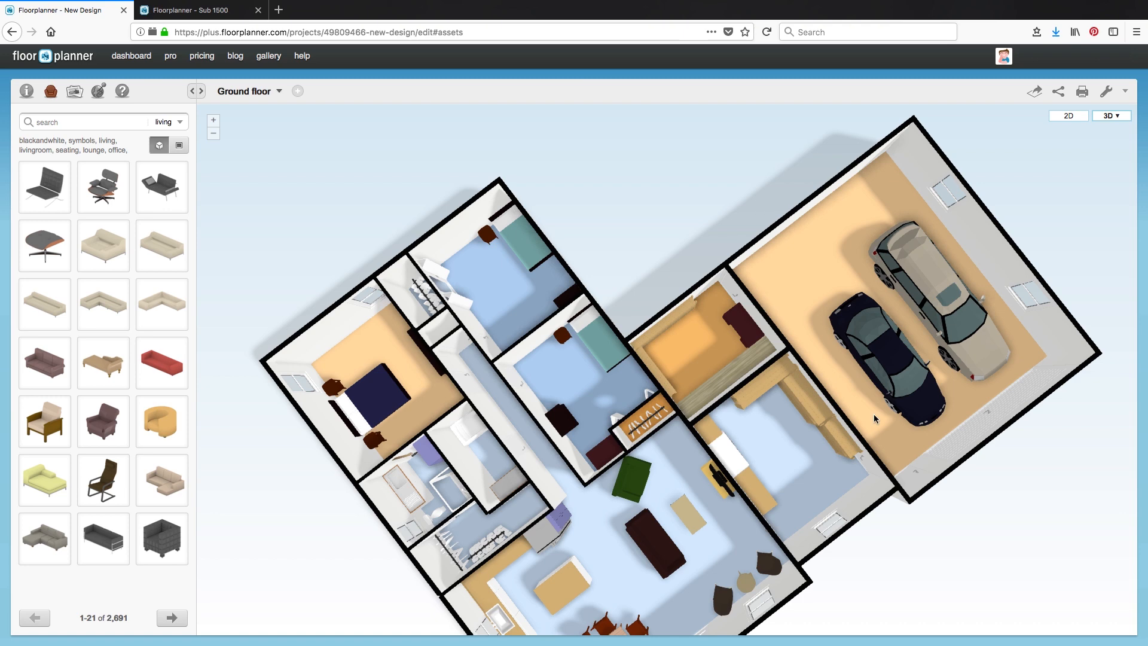
{"action": "left_click_drag", "start_coordinate": [971, 379], "coordinate": [823, 374]}
{"action": "left_click_drag", "start_coordinate": [700, 410], "coordinate": [660, 447]}
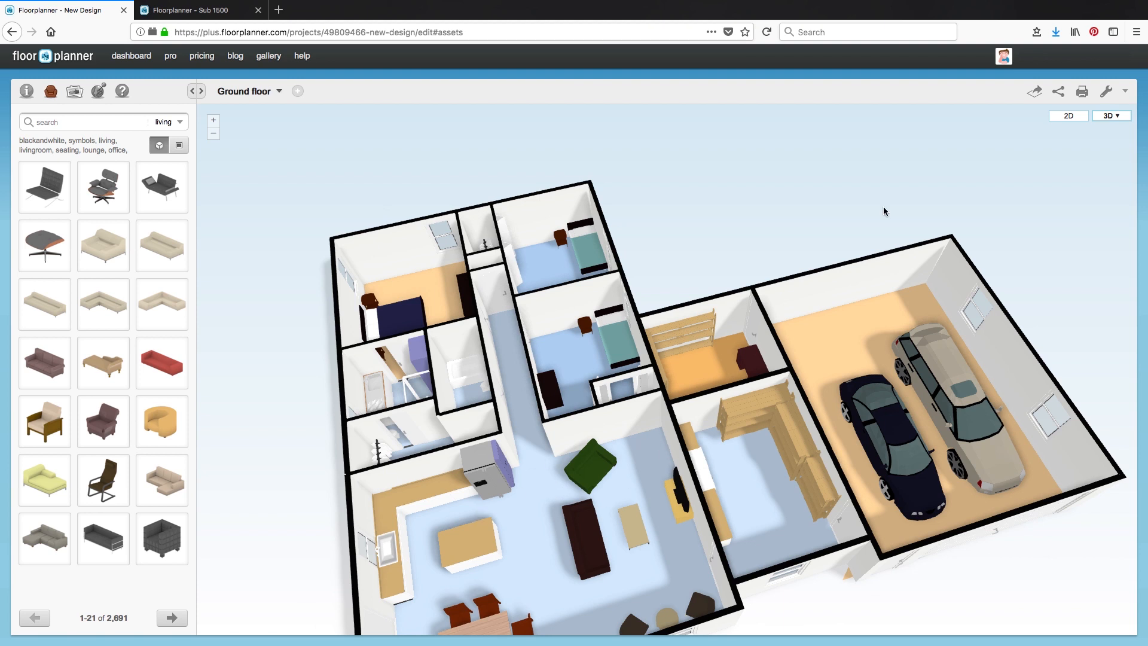
- Return to the 2D plan and toggle the dimension lines and wall dimensions to check the room sizes
{"action": "left_click", "coordinate": [1066, 117]}
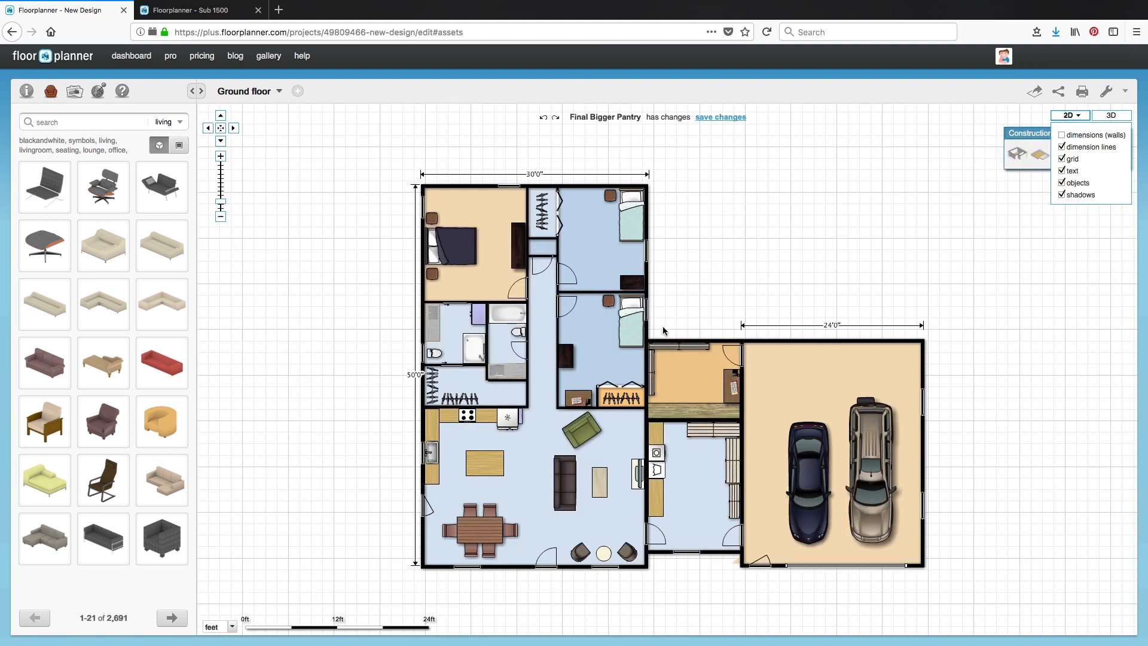
{"action": "left_click", "coordinate": [694, 315]}
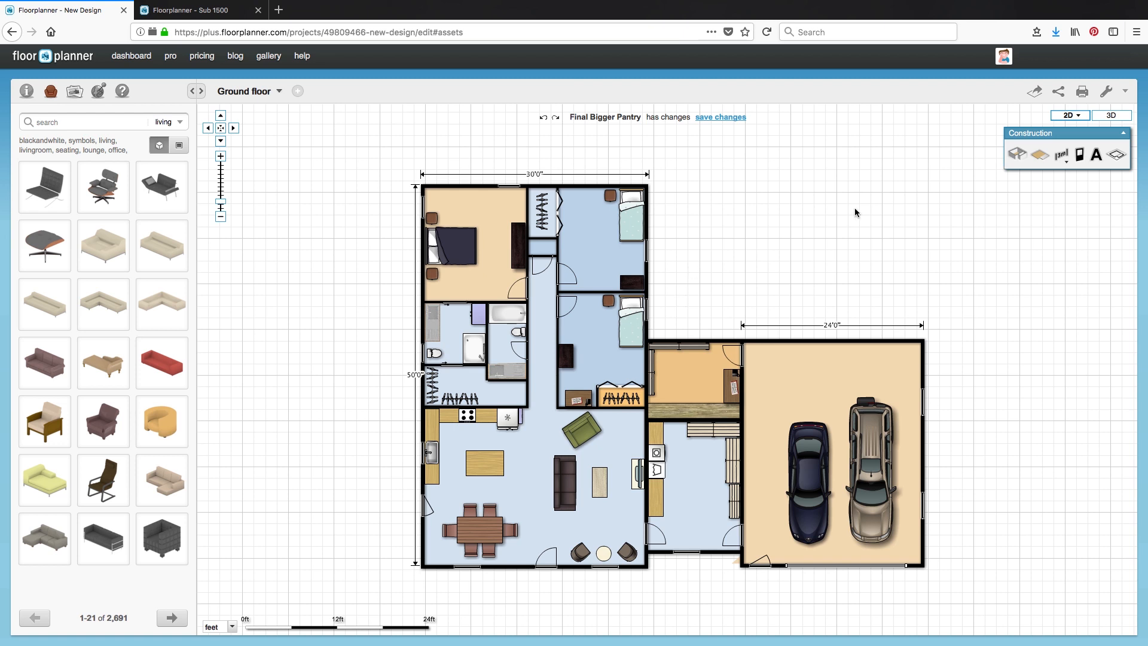
{"action": "left_click", "coordinate": [1079, 117]}
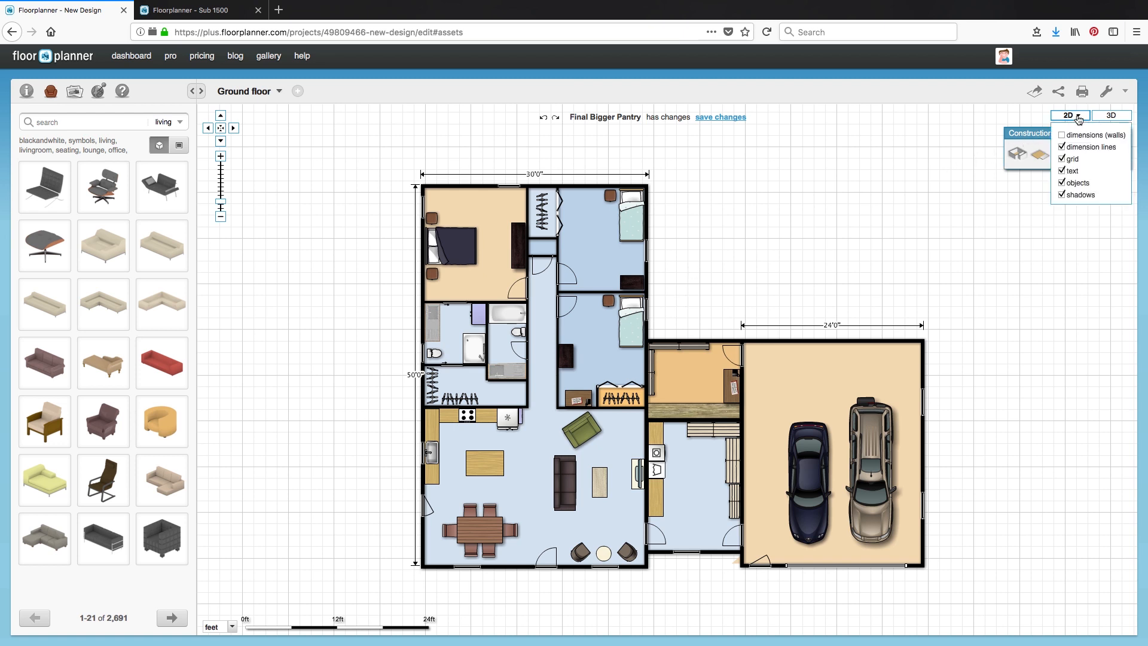
{"action": "left_click", "coordinate": [1062, 148]}
{"action": "left_click", "coordinate": [1062, 147]}
{"action": "left_click", "coordinate": [1061, 136]}
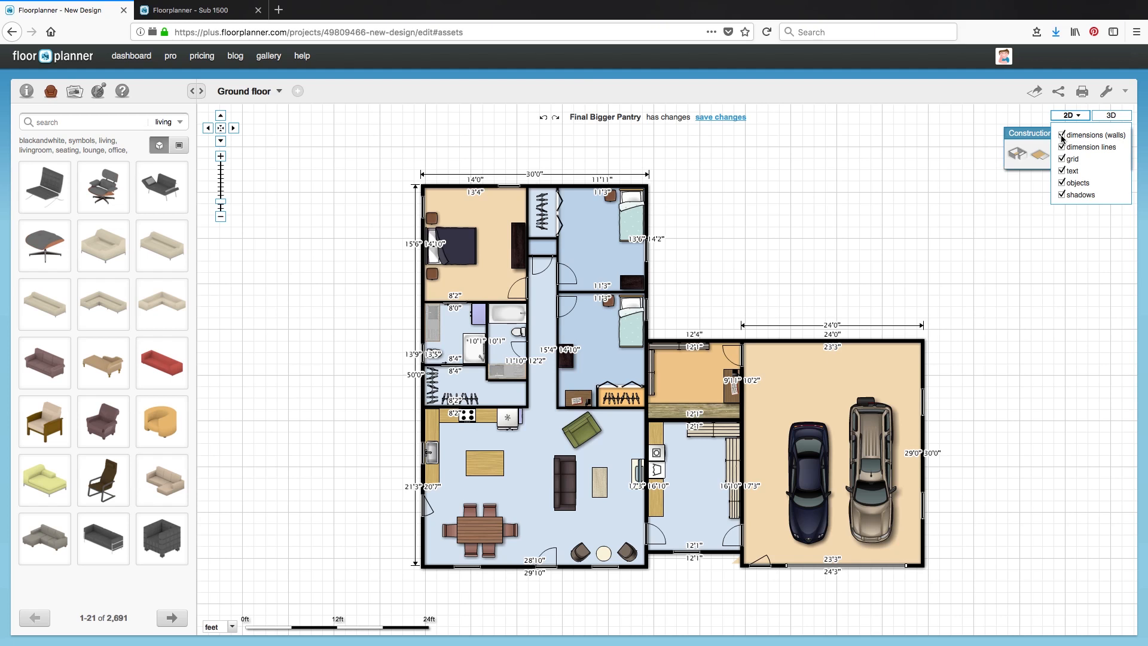
{"action": "left_click", "coordinate": [1062, 135]}
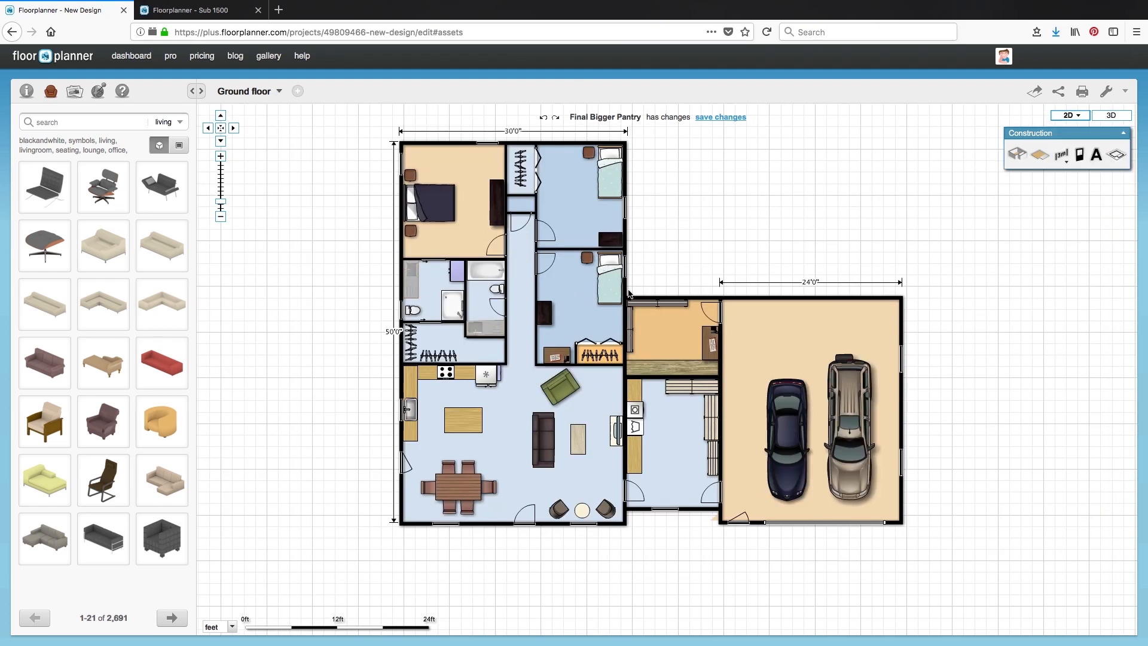